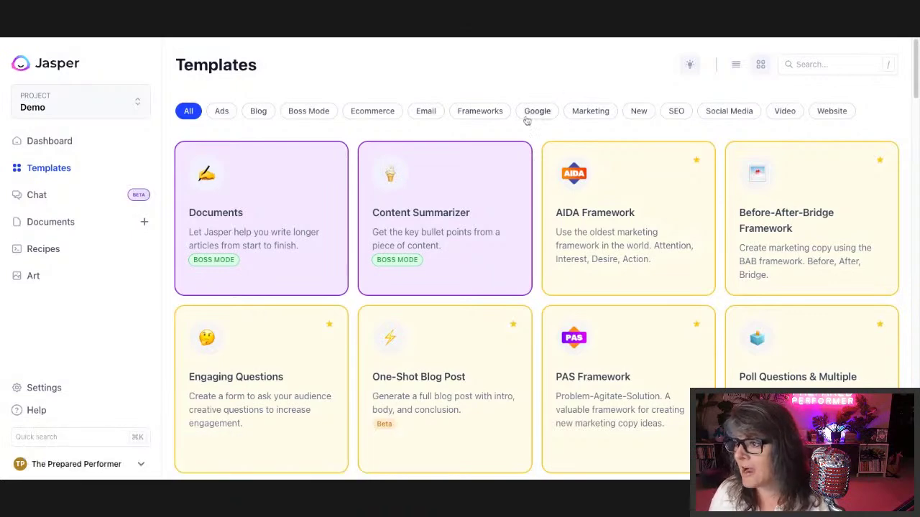
# Scroll Jasper's Templates grid and open the Tweet Machine template.
pyautogui.scroll(-1, 277, 329)
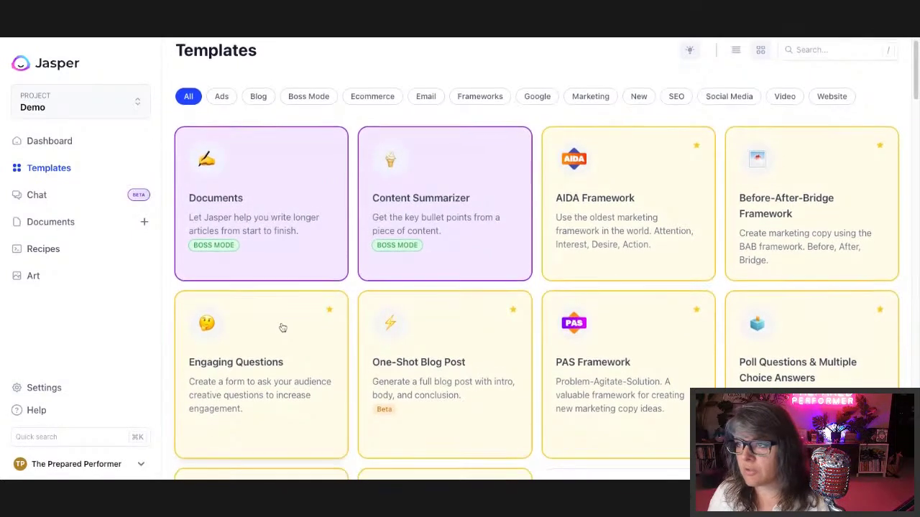
pyautogui.scroll(-1, 281, 329)
pyautogui.scroll(-2, 458, 250)
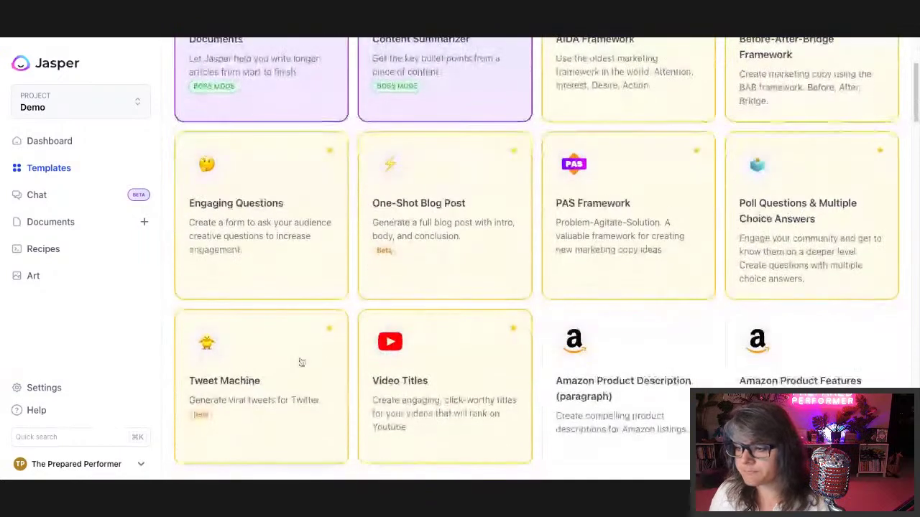
pyautogui.click(232, 382)
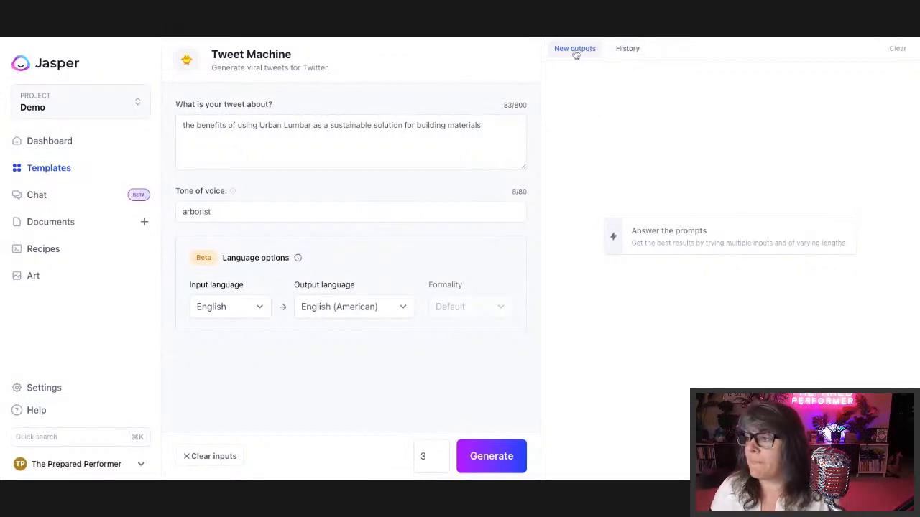
# Show the History tab, fix the topic to 'Urban Lumber', and scroll through earlier tweets.
pyautogui.click(616, 50)
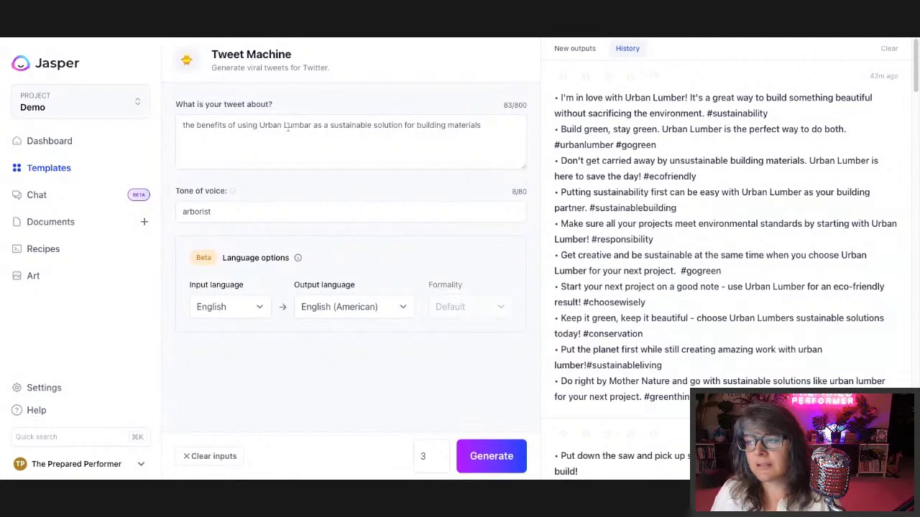
pyautogui.click(311, 125)
pyautogui.write('e')
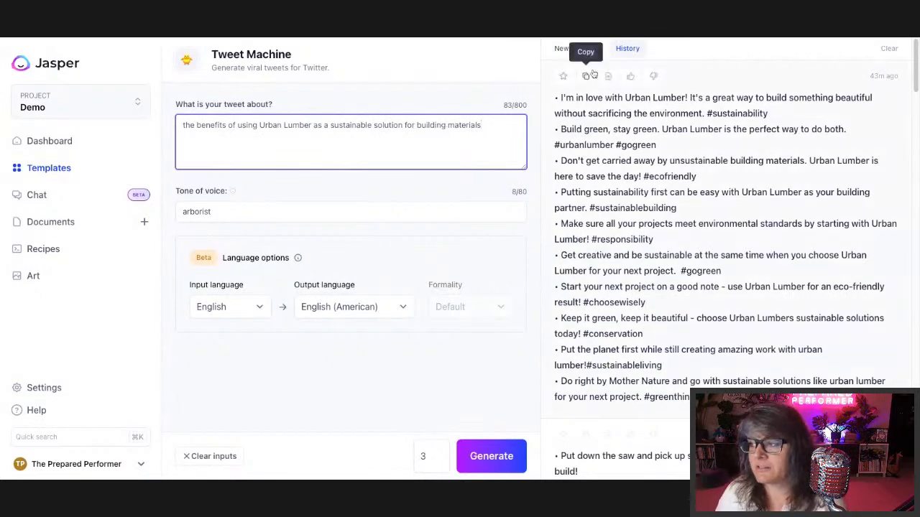
pyautogui.scroll(-3, 696, 181)
pyautogui.scroll(-3, 697, 181)
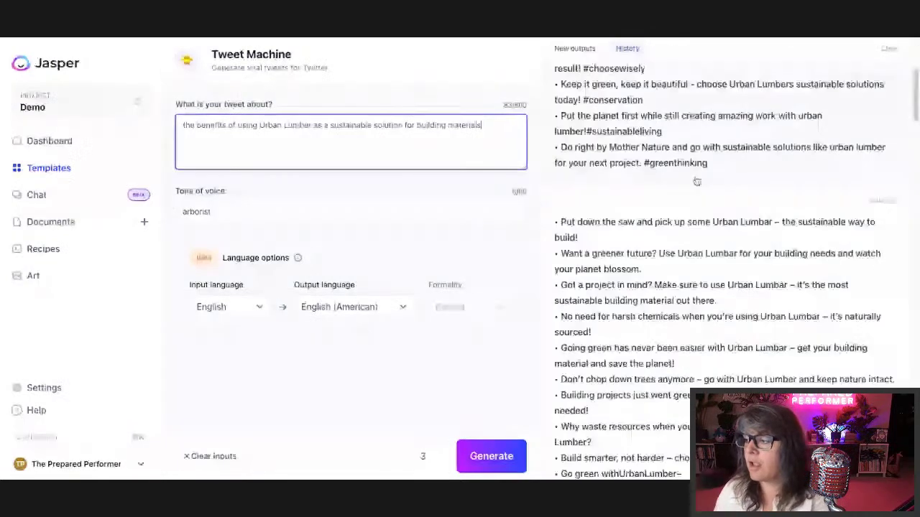
pyautogui.scroll(-10, 696, 181)
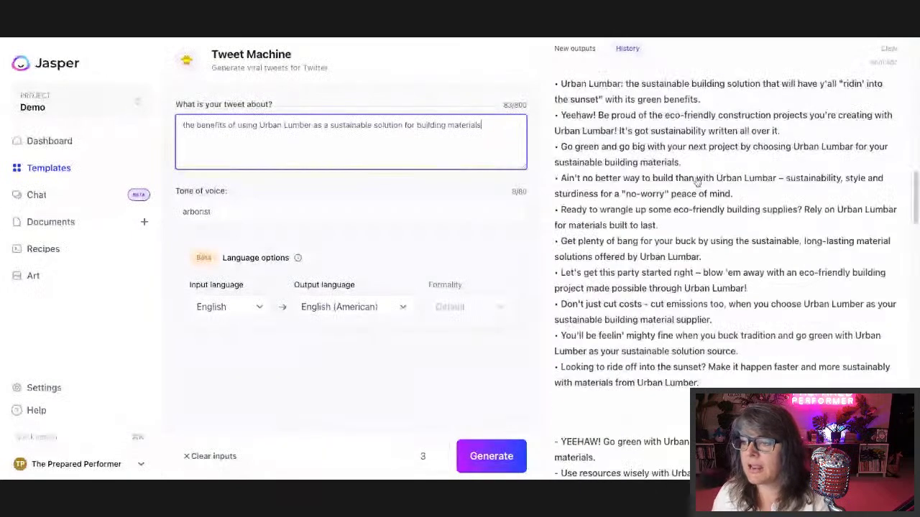
pyautogui.scroll(-5, 696, 181)
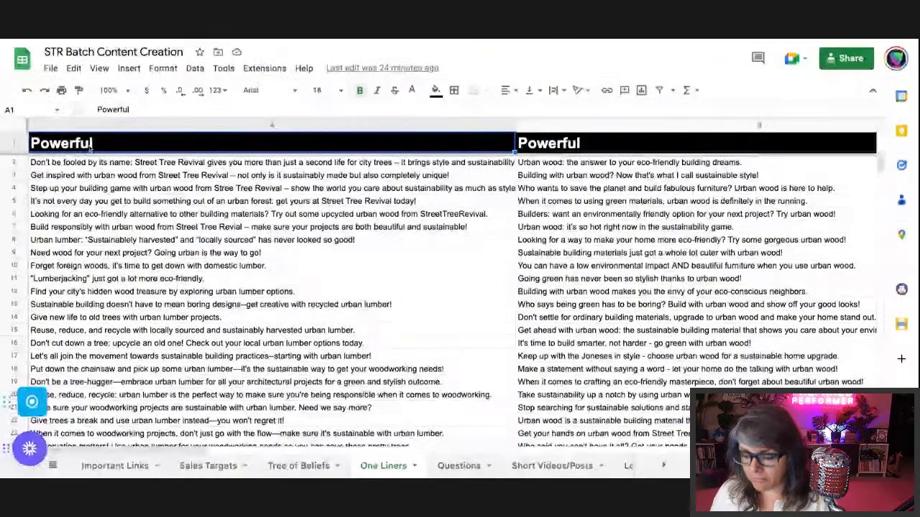
# Label the empty one-liner column header ARBORIST.
pyautogui.press('Right')
pyautogui.press('Right')
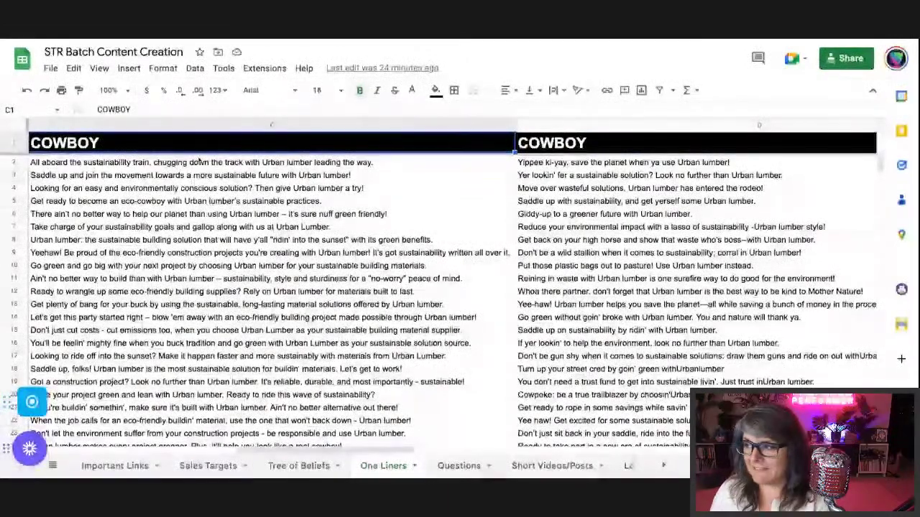
pyautogui.hscroll(3, 582, 148)
pyautogui.press('Right')
pyautogui.press('Right')
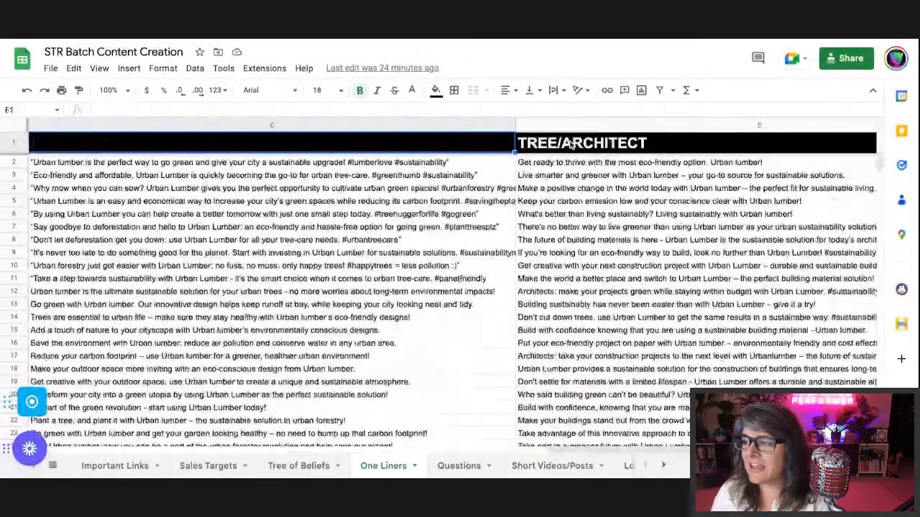
pyautogui.write('Add a touch of nature to your cityscape with Urban lumber’s environmentally conscious designs.')
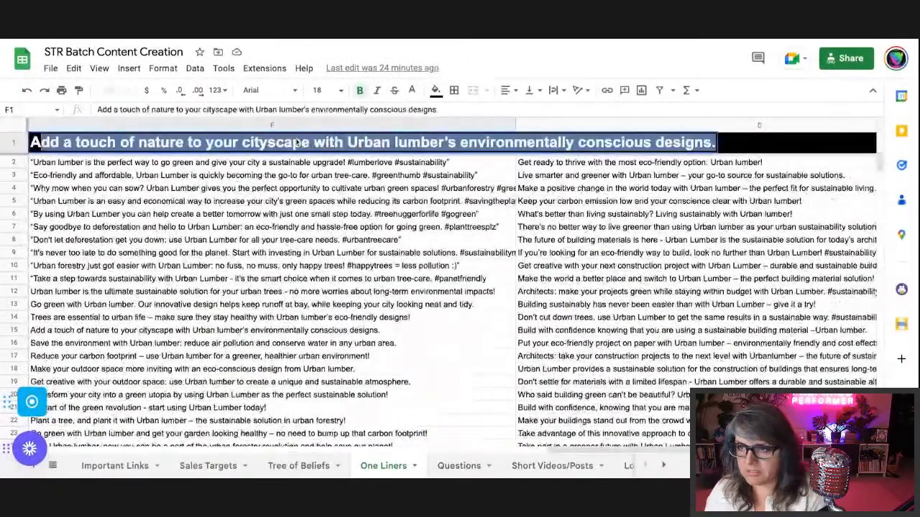
pyautogui.write('ARBORIST')
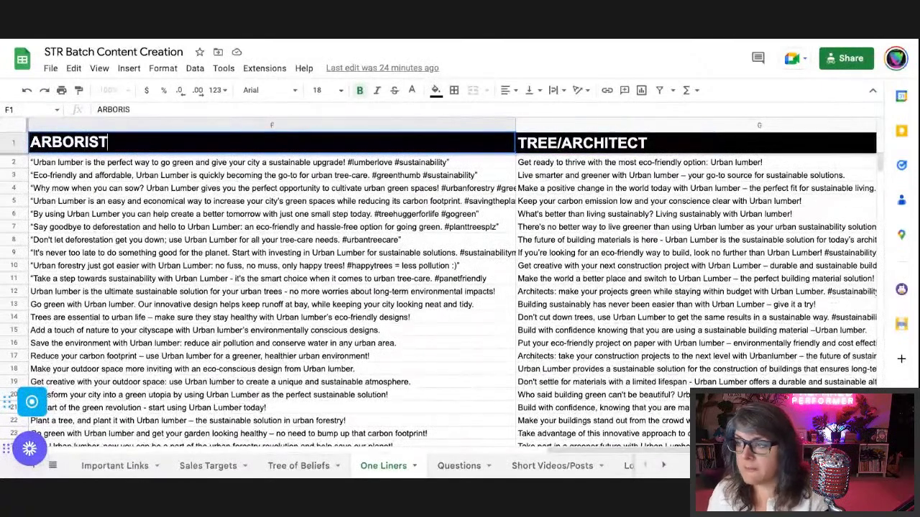
pyautogui.click(668, 143)
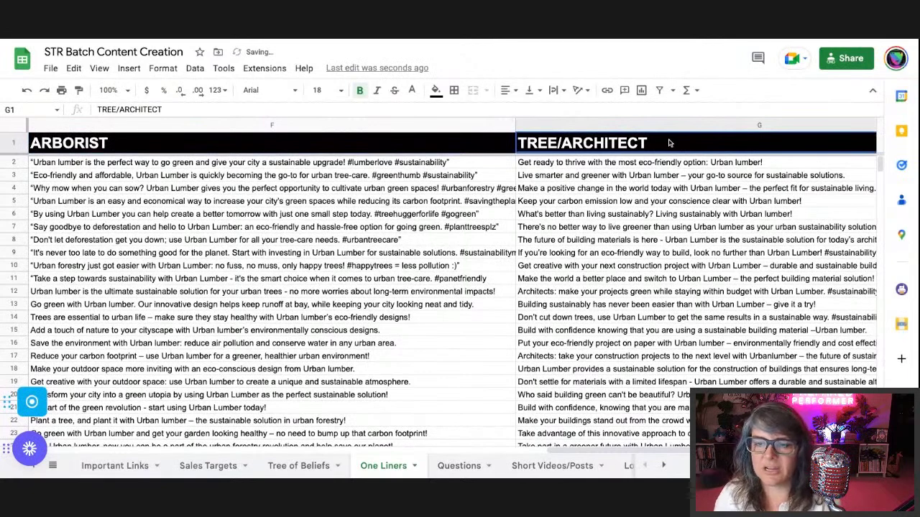
# Review the Powerful, COWBOY, ARBORIST and TREE/ARCHITECT one-liner columns.
pyautogui.hscroll(5, 668, 143)
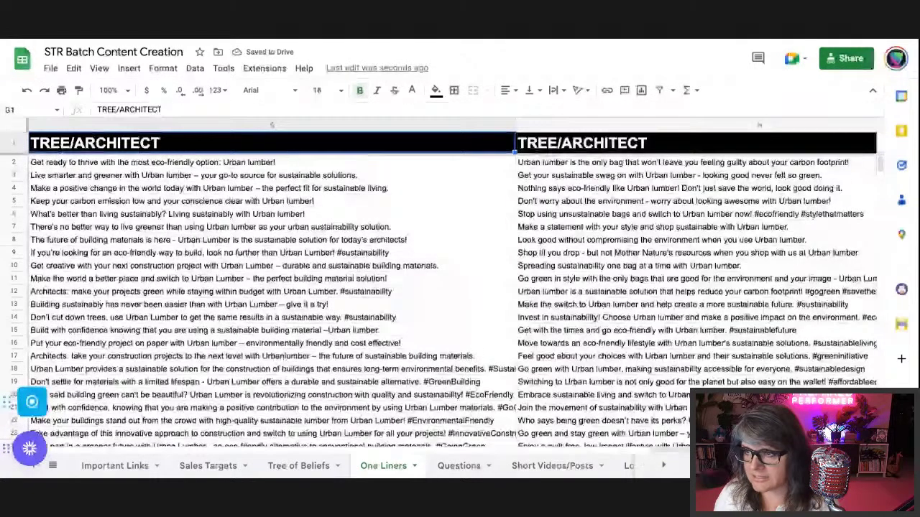
pyautogui.press('Left')
pyautogui.press('Left')
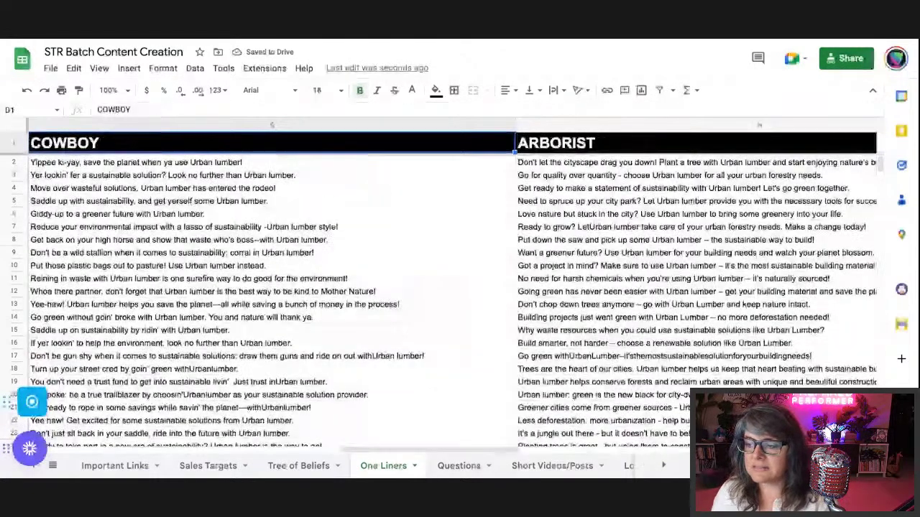
pyautogui.press('Left')
pyautogui.press('Left')
pyautogui.press('Left')
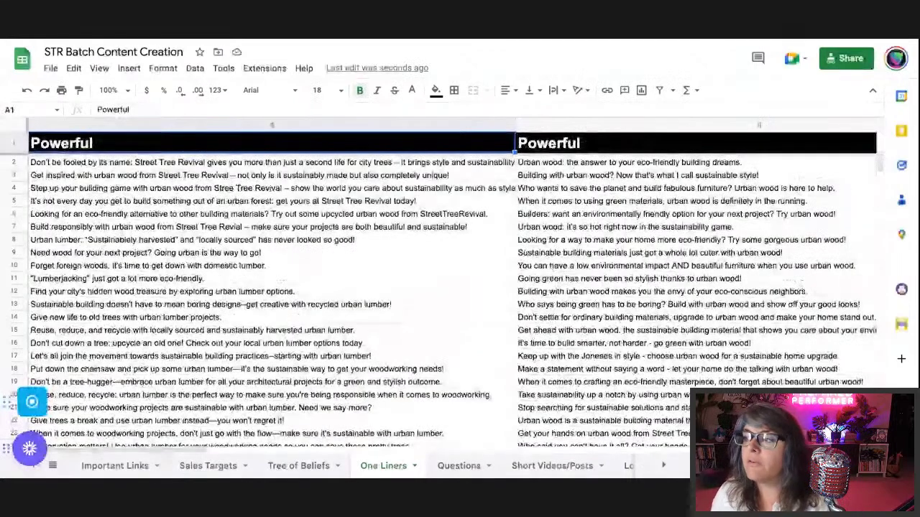
pyautogui.press('Right')
pyautogui.press('Right')
pyautogui.press('Right')
pyautogui.press('Right')
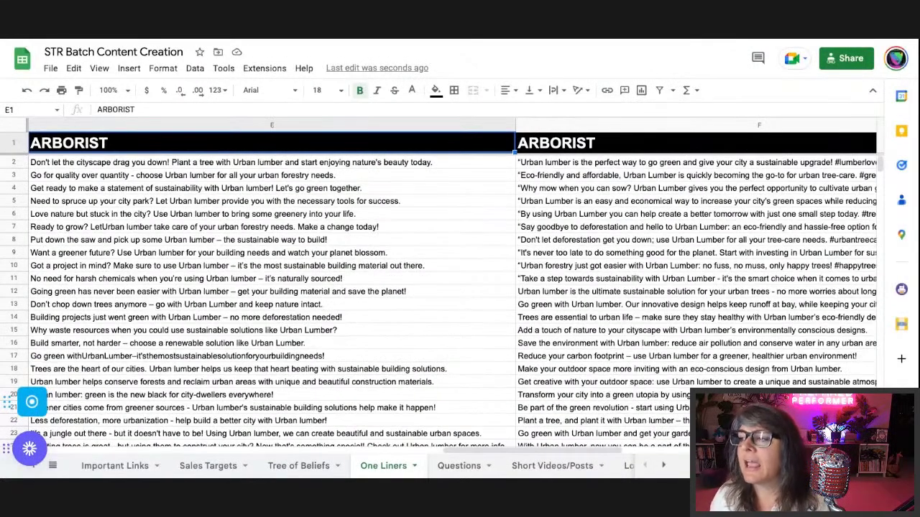
pyautogui.press('Right')
pyautogui.press('Right')
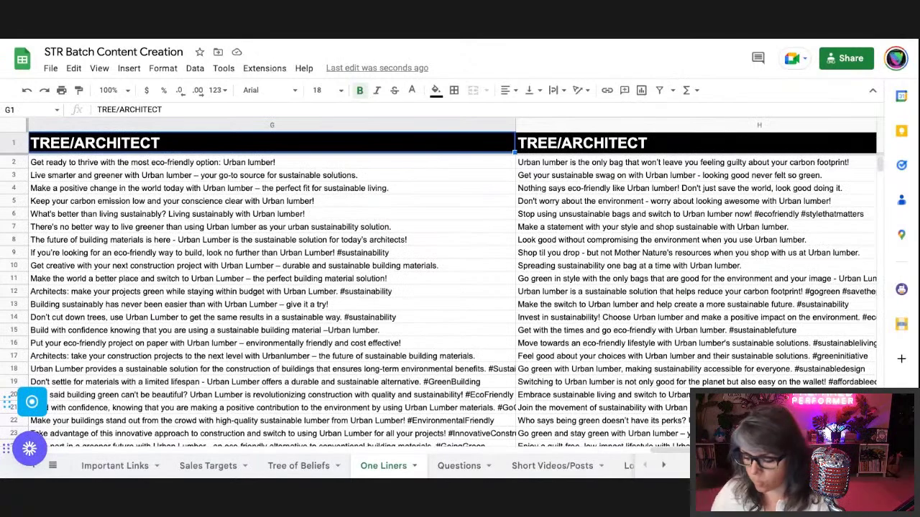
pyautogui.press('Right')
pyautogui.press('Left')
pyautogui.press('Left')
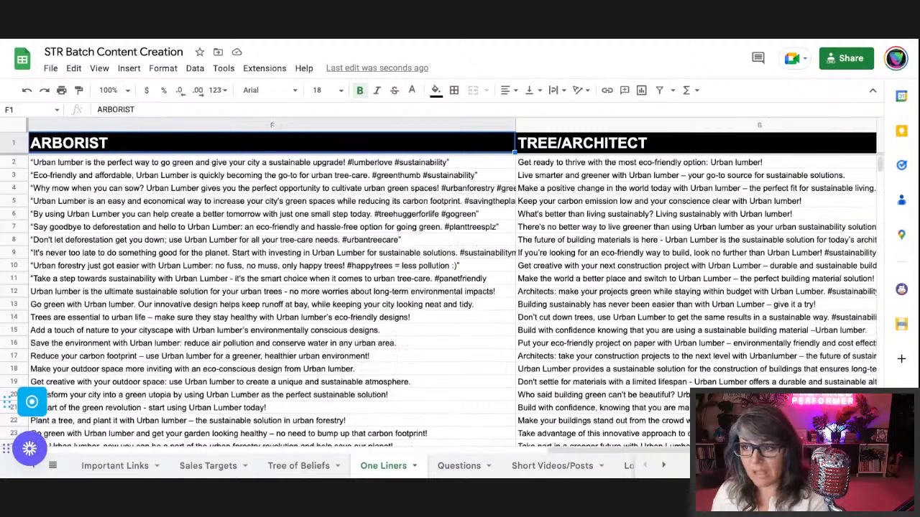
pyautogui.press('Left')
pyautogui.press('Left')
pyautogui.press('Left')
pyautogui.press('Left')
pyautogui.press('Left')
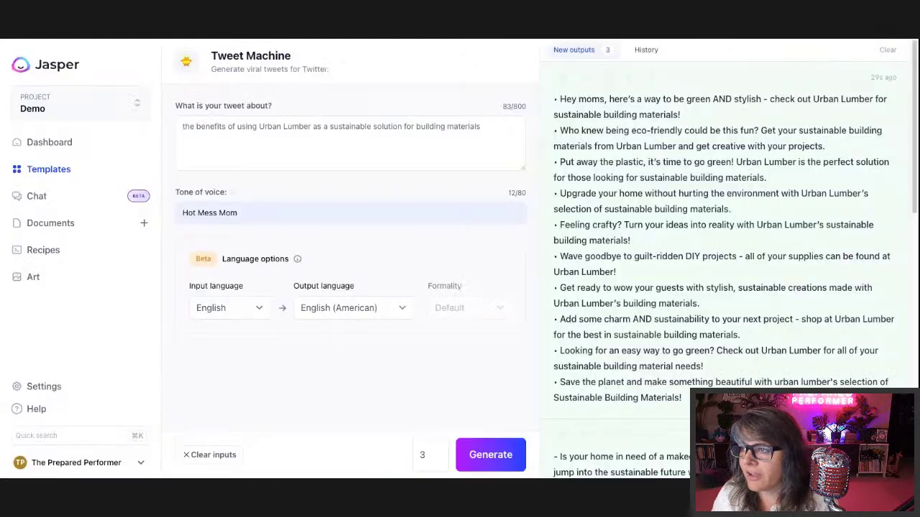
pyautogui.moveTo(718, 244)
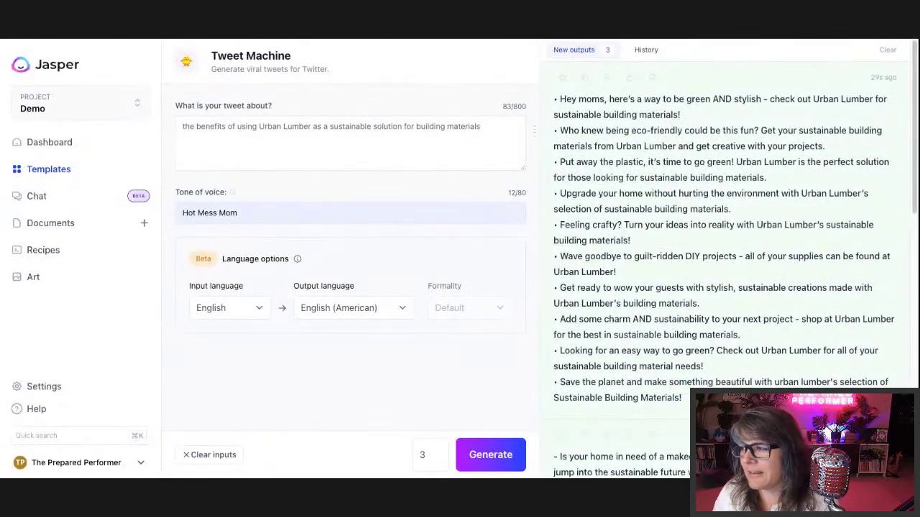
# Generate new Urban Lumber tweets in the Hot Mess Mom tone of voice.
pyautogui.click(496, 453)
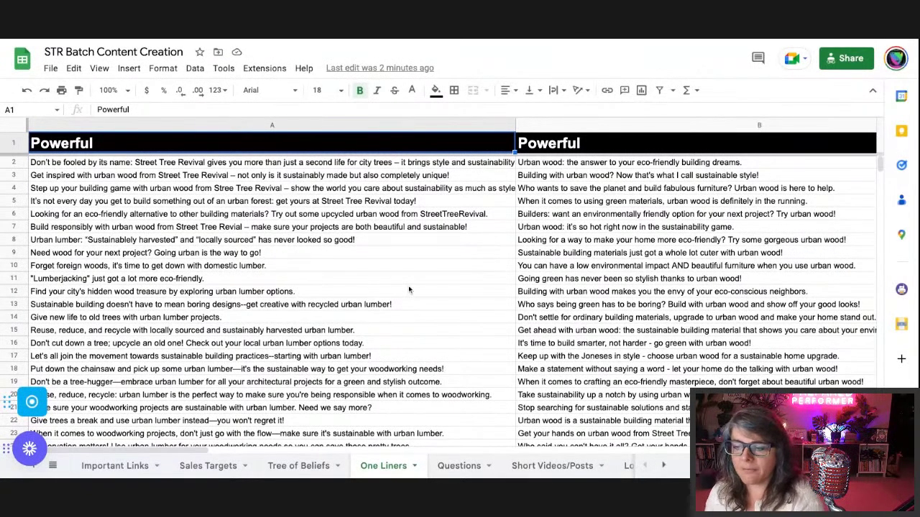
# Download the One Liners sheet as a Comma Separated Values (.csv) file.
pyautogui.click(50, 68)
pyautogui.moveTo(83, 219)
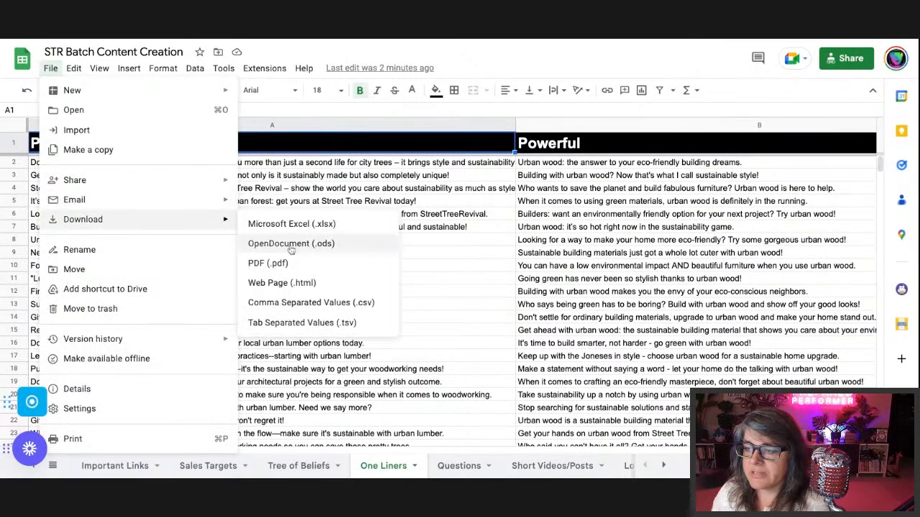
pyautogui.click(322, 305)
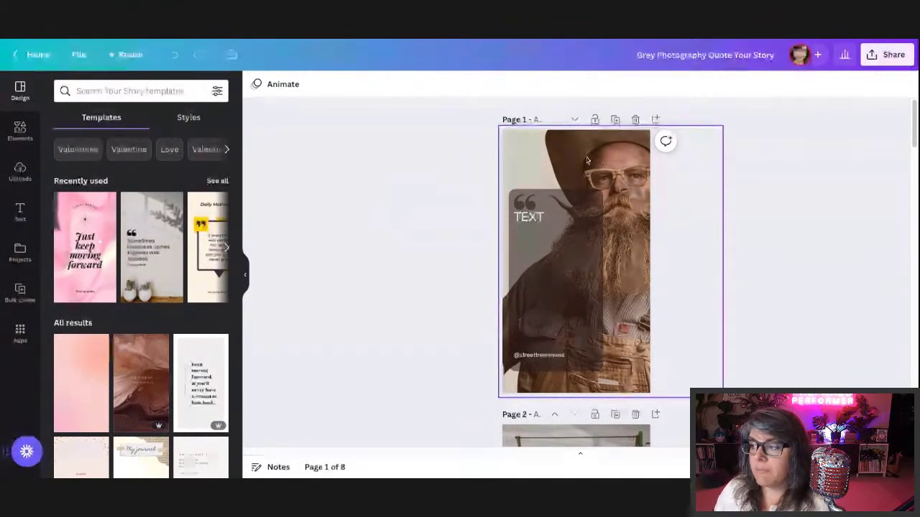
# Shift the shape element onto Page 1 and scroll through the story pages.
pyautogui.moveTo(606, 154)
pyautogui.mouseDown()
pyautogui.moveTo(551, 161)
pyautogui.moveTo(572, 155)
pyautogui.mouseUp()
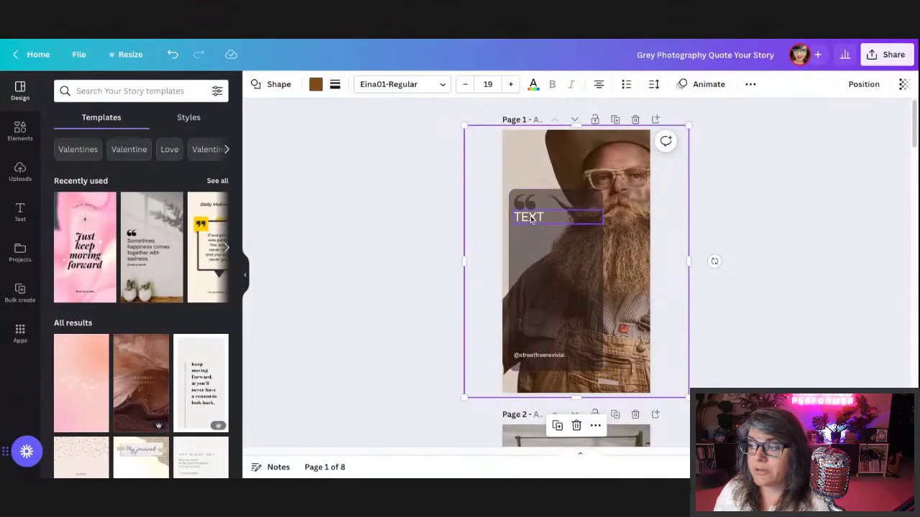
pyautogui.scroll(-2, 546, 218)
pyautogui.scroll(-3, 560, 217)
pyautogui.scroll(-8, 563, 218)
pyautogui.scroll(-9, 566, 221)
pyautogui.scroll(-7, 568, 217)
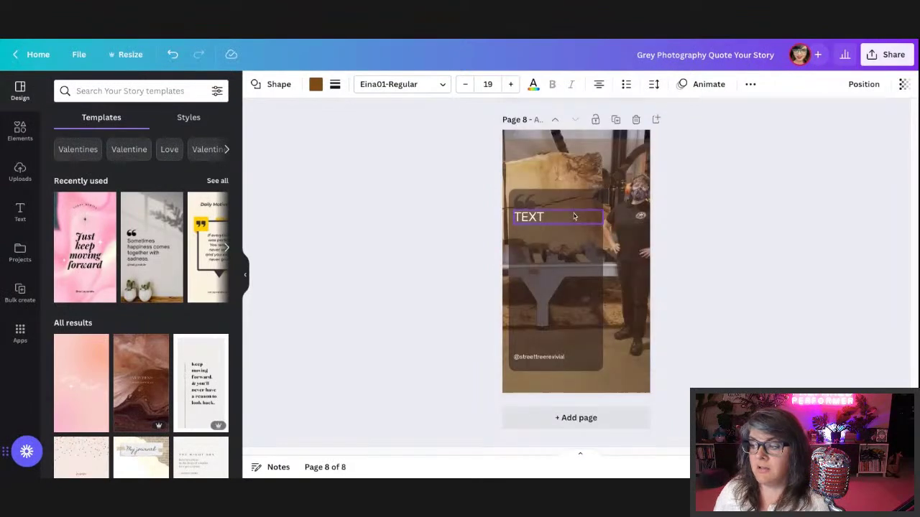
pyautogui.scroll(9, 572, 214)
pyautogui.scroll(1, 574, 211)
pyautogui.scroll(3, 575, 208)
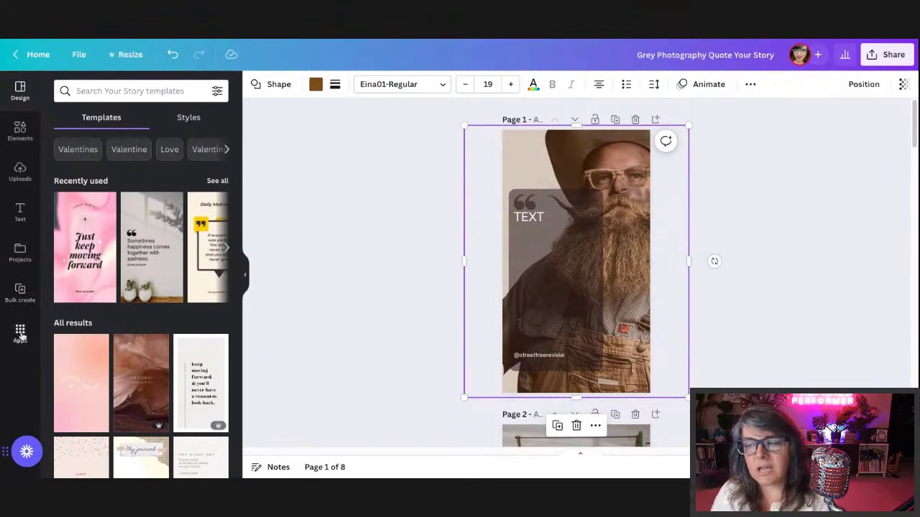
# Start Bulk create from the Apps panel with the one-liner data.
pyautogui.click(21, 335)
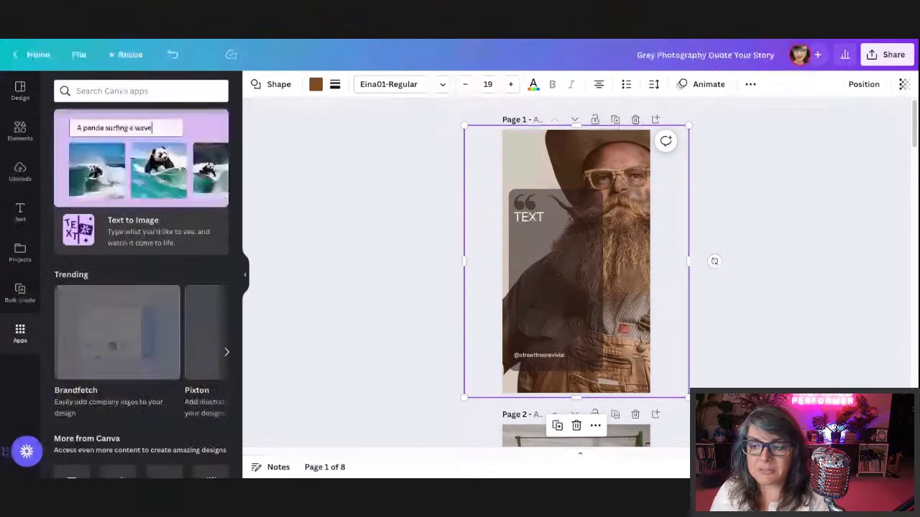
pyautogui.scroll(-3, 147, 328)
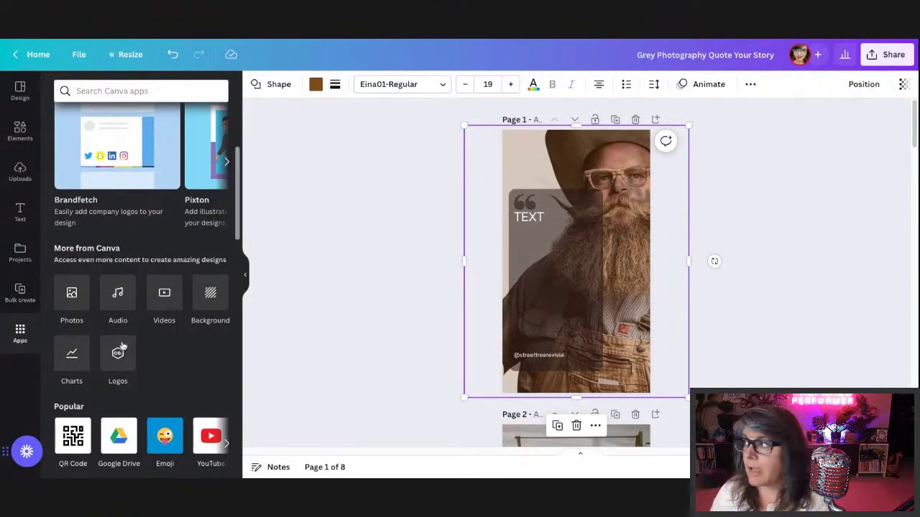
pyautogui.click(21, 292)
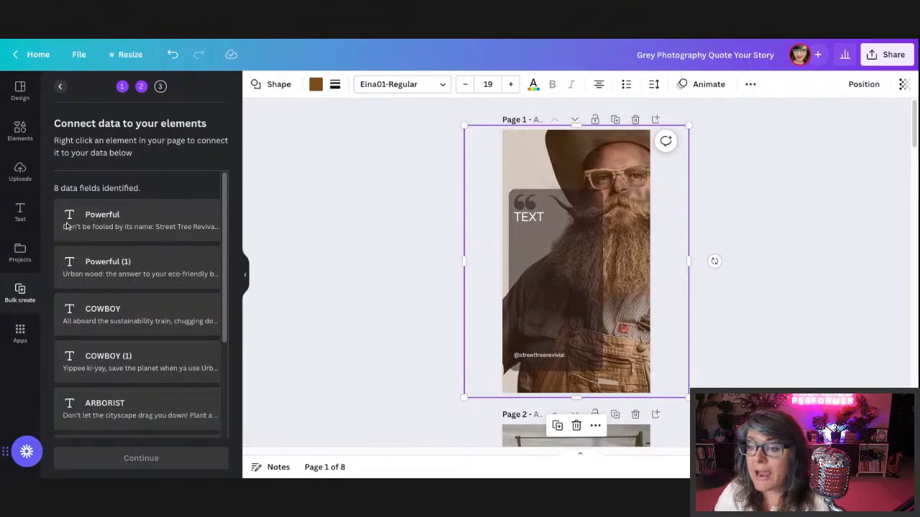
# Link page 1's TEXT placeholder to COWBOY and page 2's to COWBOY (1).
pyautogui.scroll(-2, 575, 287)
pyautogui.scroll(-6, 573, 287)
pyautogui.scroll(-4, 577, 287)
pyautogui.scroll(12, 578, 288)
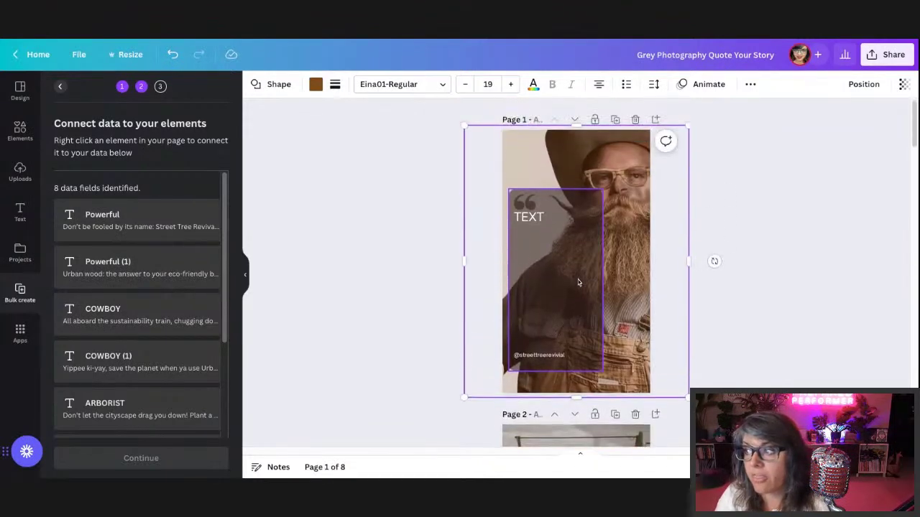
pyautogui.rightClick(550, 218)
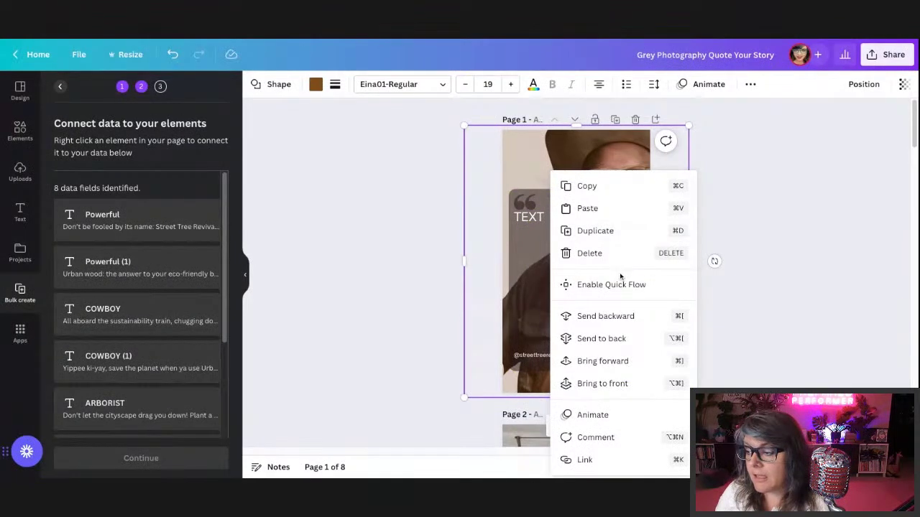
pyautogui.rightClick(541, 219)
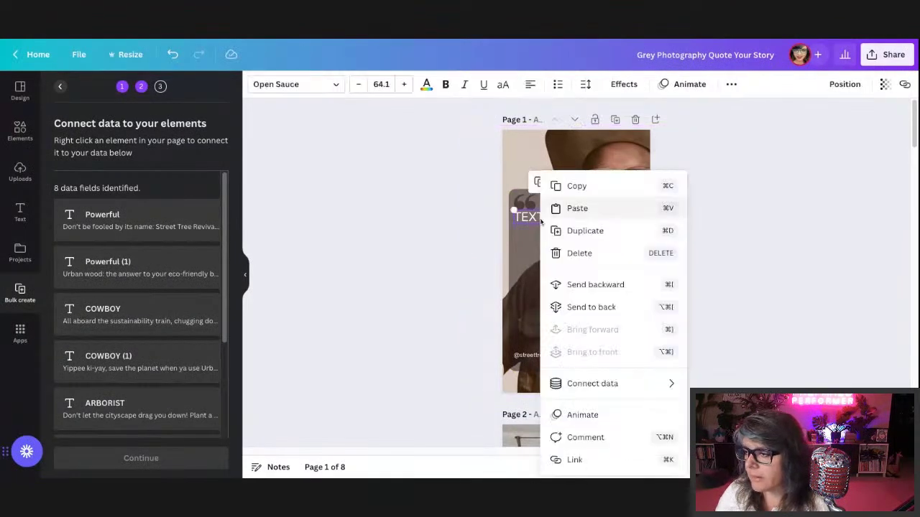
pyautogui.moveTo(592, 384)
pyautogui.click(711, 321)
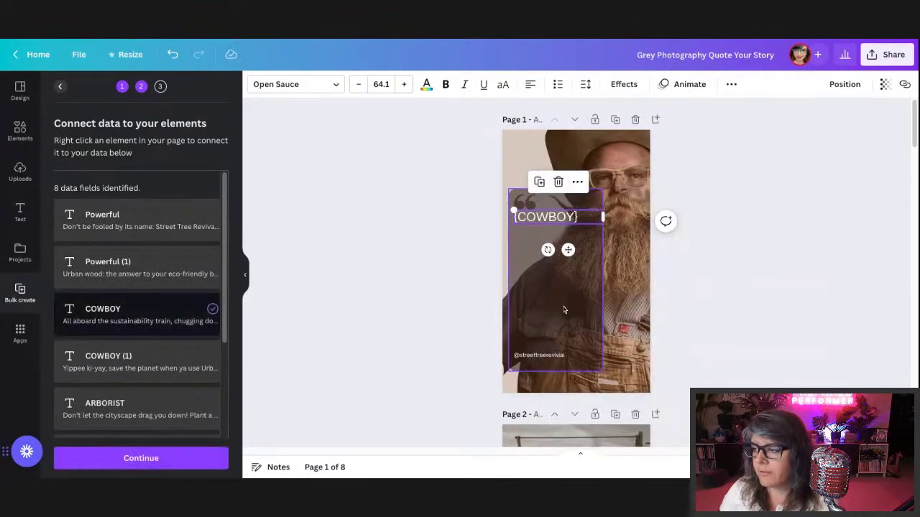
pyautogui.scroll(-3, 567, 309)
pyautogui.scroll(-2, 553, 295)
pyautogui.rightClick(544, 287)
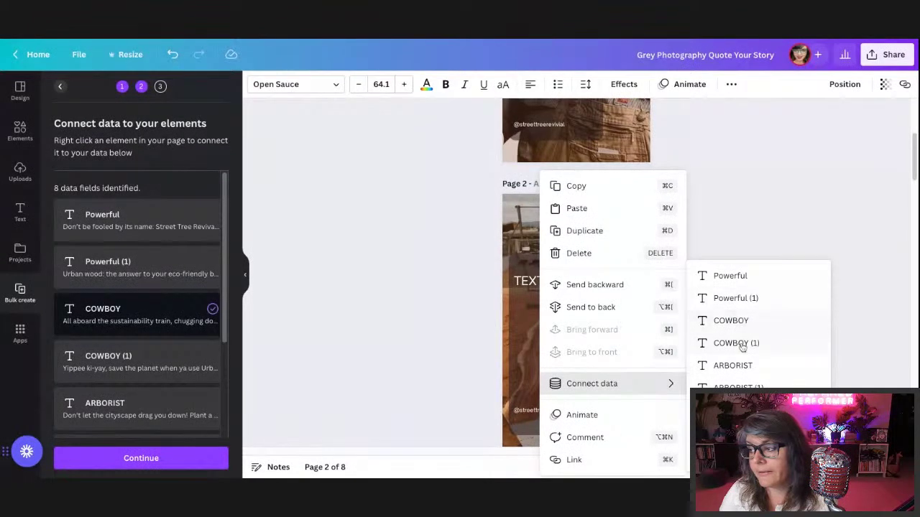
pyautogui.click(743, 347)
# Open and dismiss page 3's placeholder data options without connecting anything.
pyautogui.scroll(-1, 608, 329)
pyautogui.scroll(-3, 569, 258)
pyautogui.rightClick(544, 265)
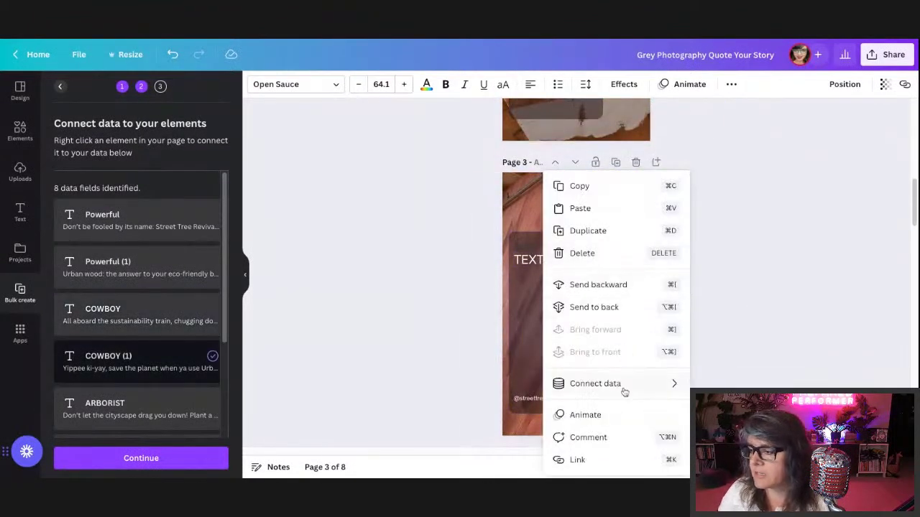
pyautogui.moveTo(592, 383)
pyautogui.press('Escape')
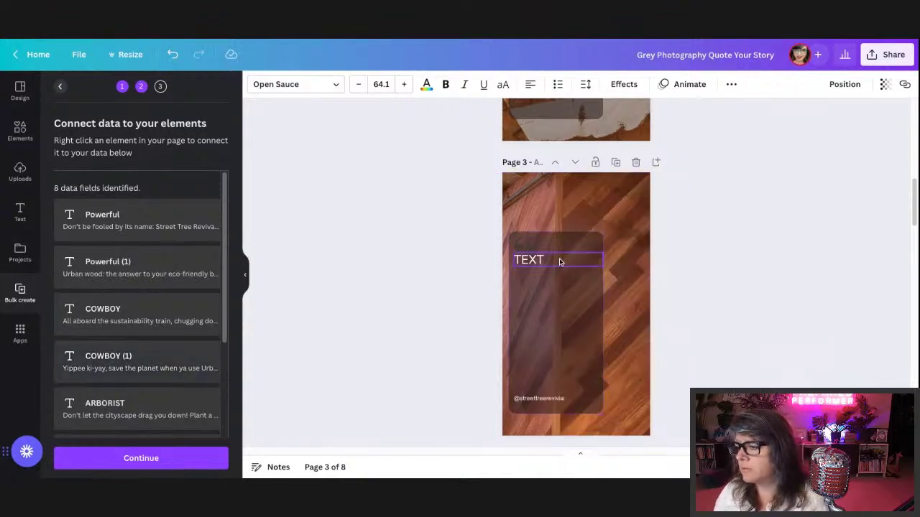
pyautogui.rightClick(560, 262)
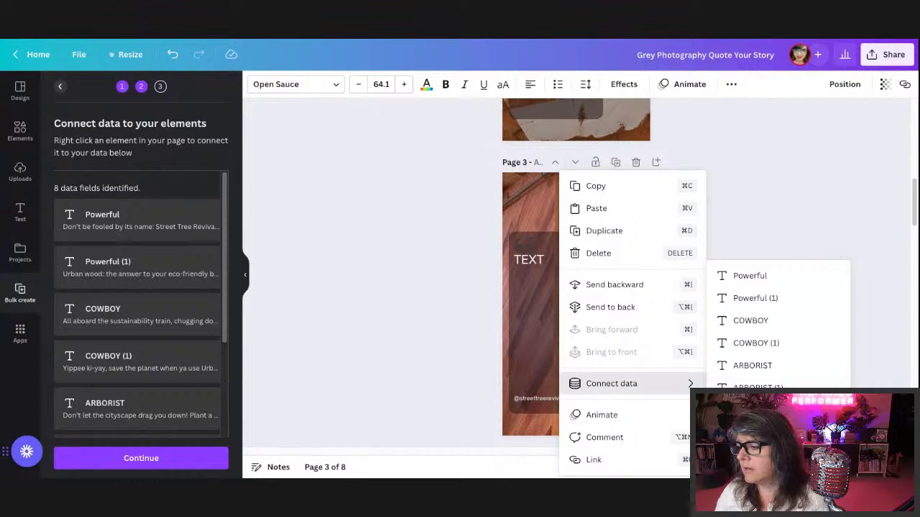
pyautogui.press('Escape')
pyautogui.click(533, 263)
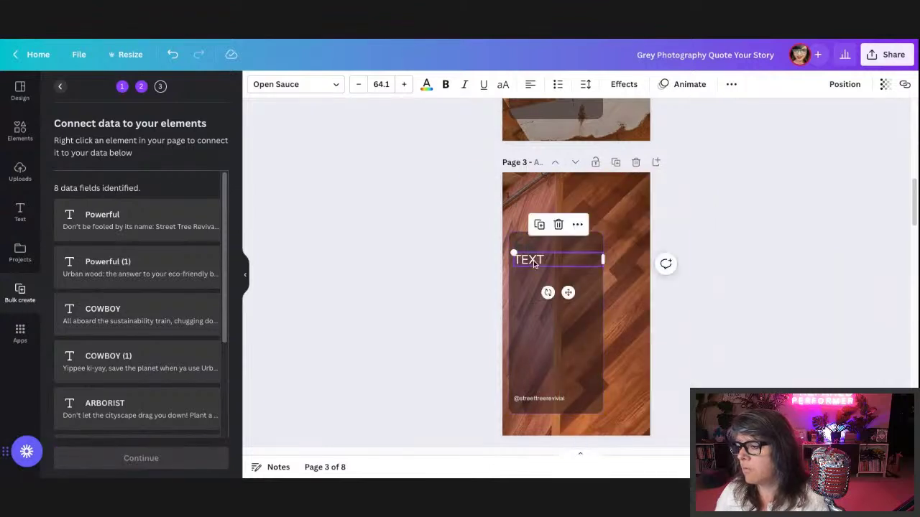
pyautogui.scroll(-1, 143, 299)
pyautogui.scroll(1, 148, 300)
pyautogui.scroll(8, 516, 270)
# Relink page 1's placeholder to COWBOY (1) and page 2's to COWBOY.
pyautogui.click(535, 217)
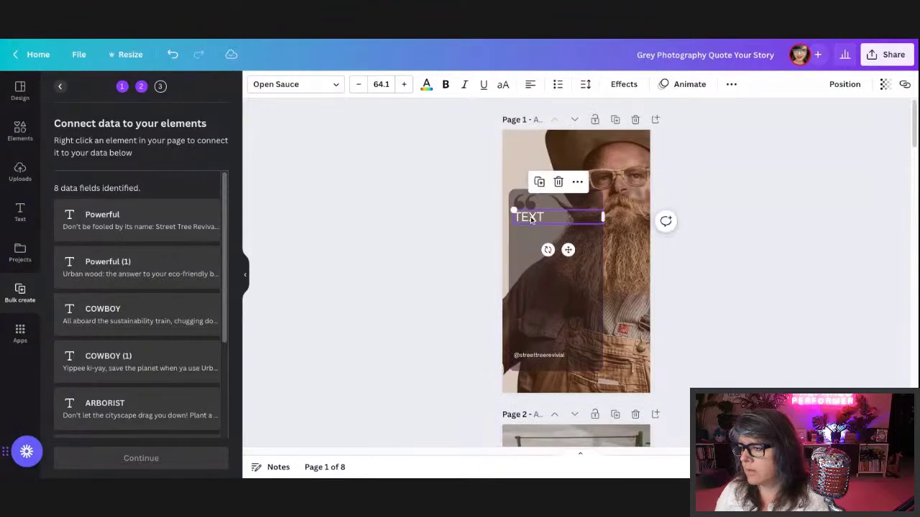
pyautogui.rightClick(537, 219)
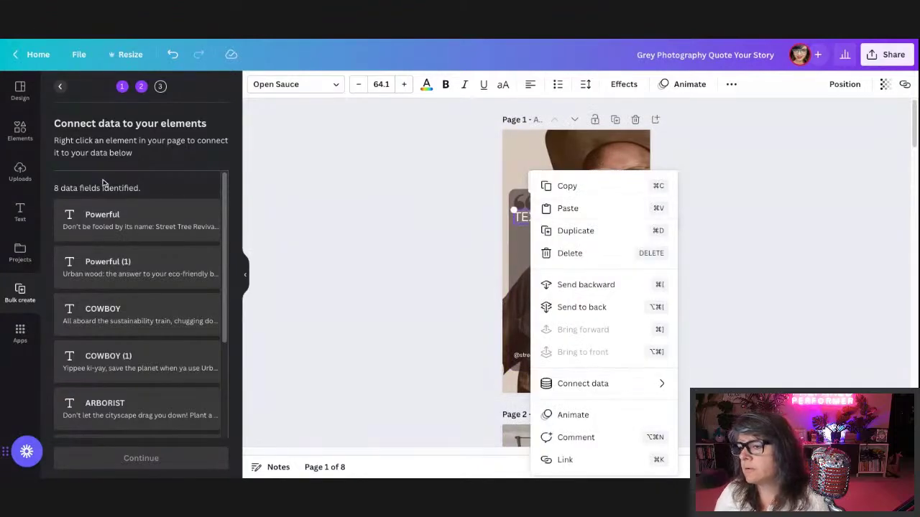
pyautogui.click(144, 239)
pyautogui.rightClick(558, 226)
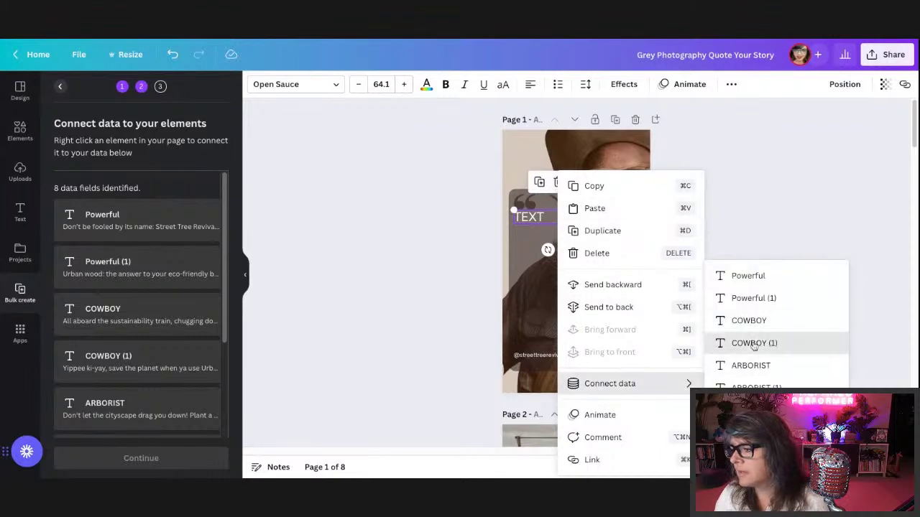
pyautogui.moveTo(582, 383)
pyautogui.click(751, 343)
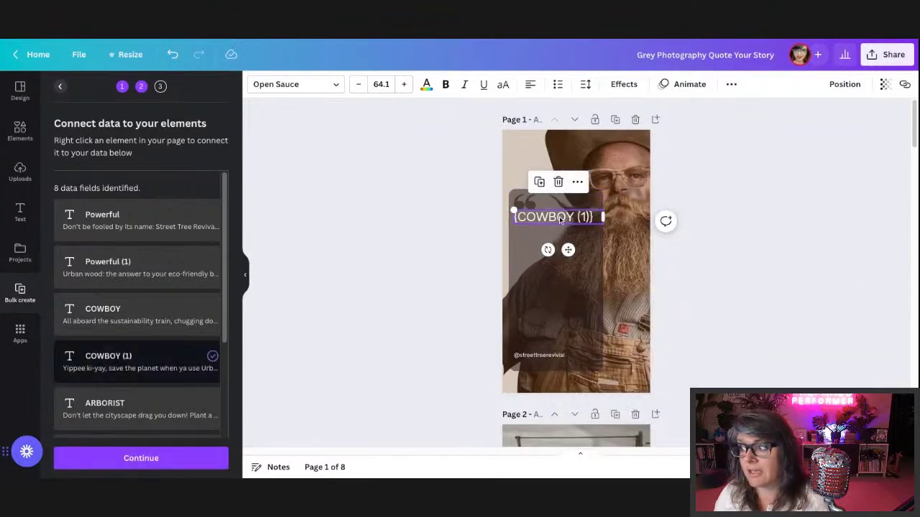
pyautogui.scroll(-3, 560, 220)
pyautogui.click(545, 319)
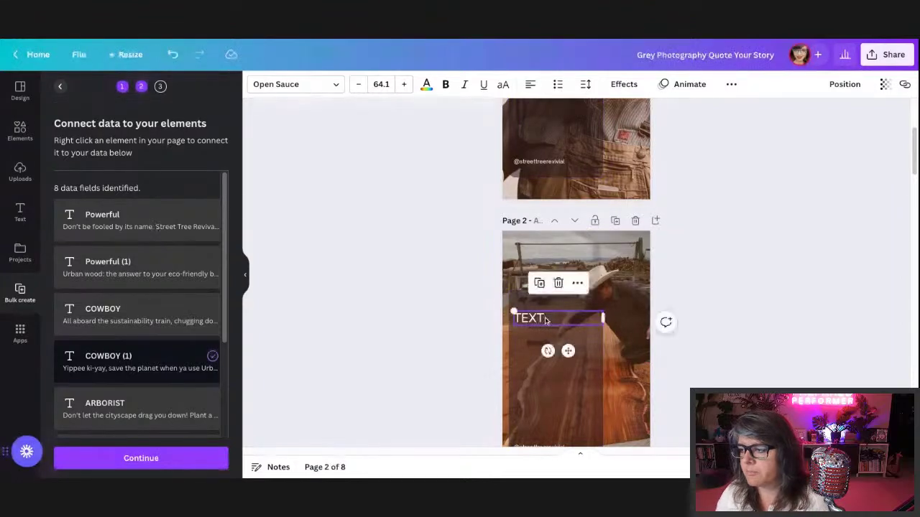
pyautogui.rightClick(544, 319)
pyautogui.moveTo(596, 383)
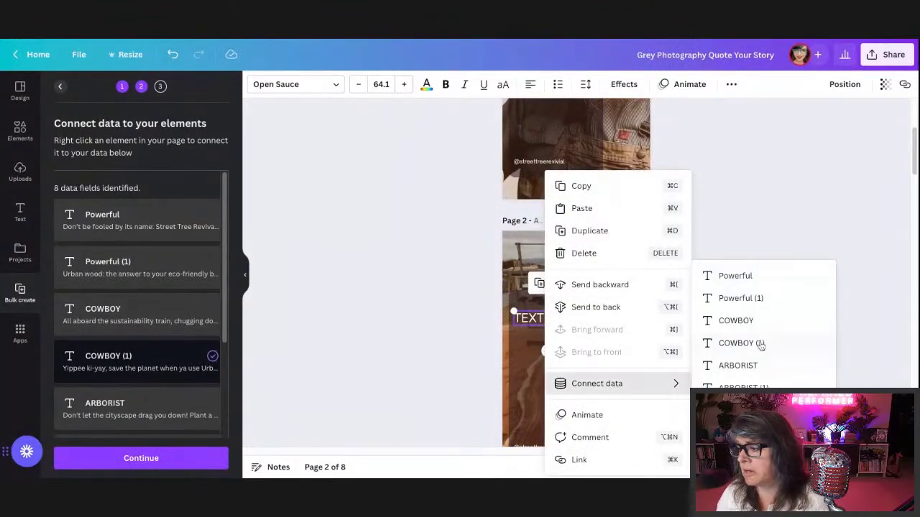
pyautogui.click(755, 320)
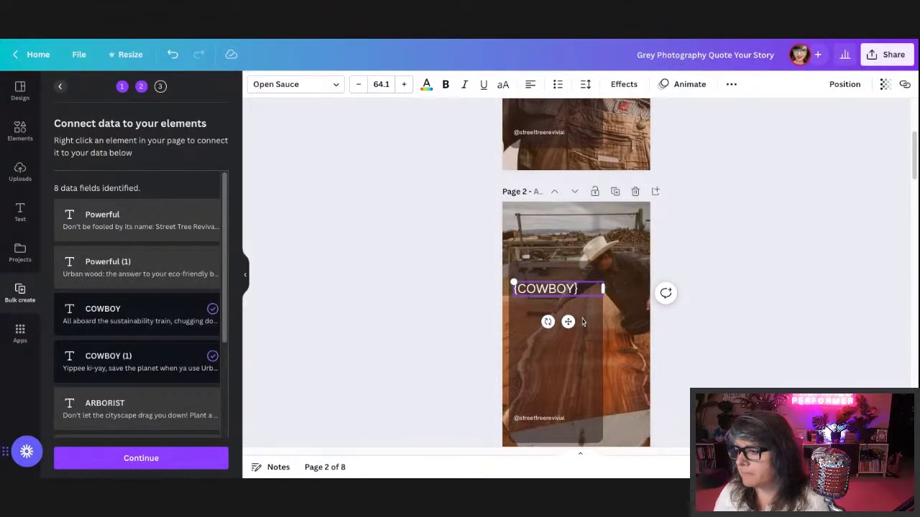
# Link page 3's quote text to TREE/ARCHITECT and page 4's to TREE/ARCHITECT (1).
pyautogui.scroll(-5, 575, 309)
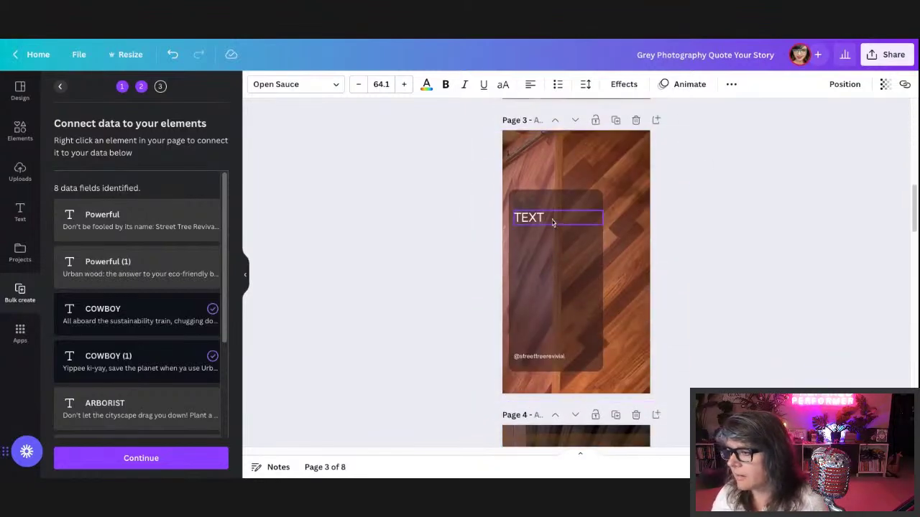
pyautogui.rightClick(553, 222)
pyautogui.moveTo(604, 384)
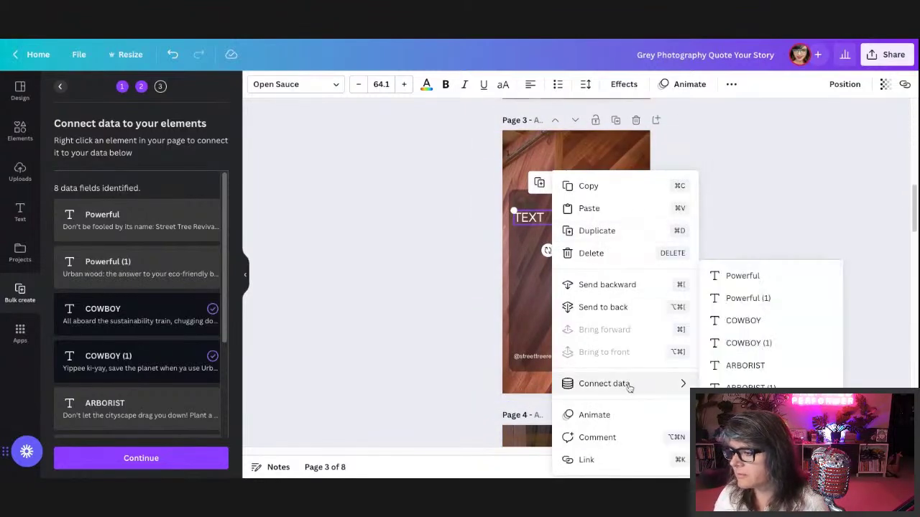
pyautogui.click(747, 410)
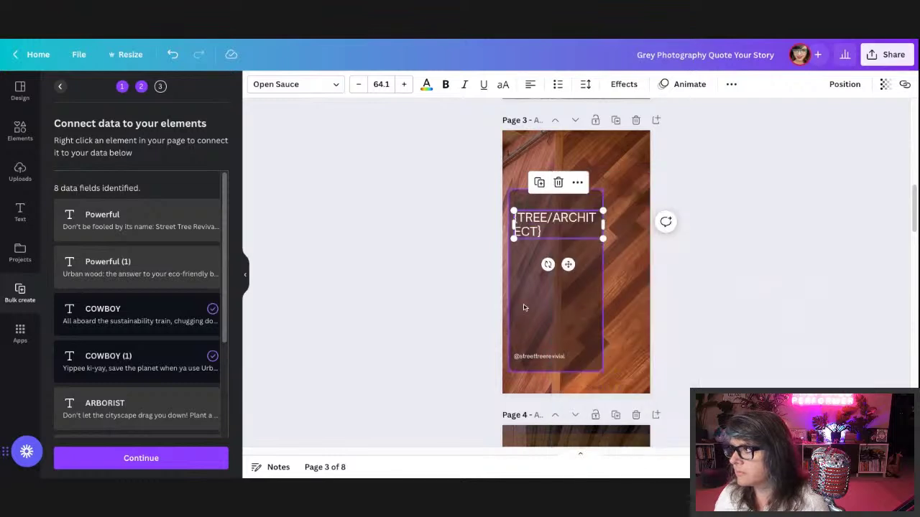
pyautogui.scroll(-4, 532, 302)
pyautogui.scroll(-2, 540, 299)
pyautogui.scroll(-1, 542, 288)
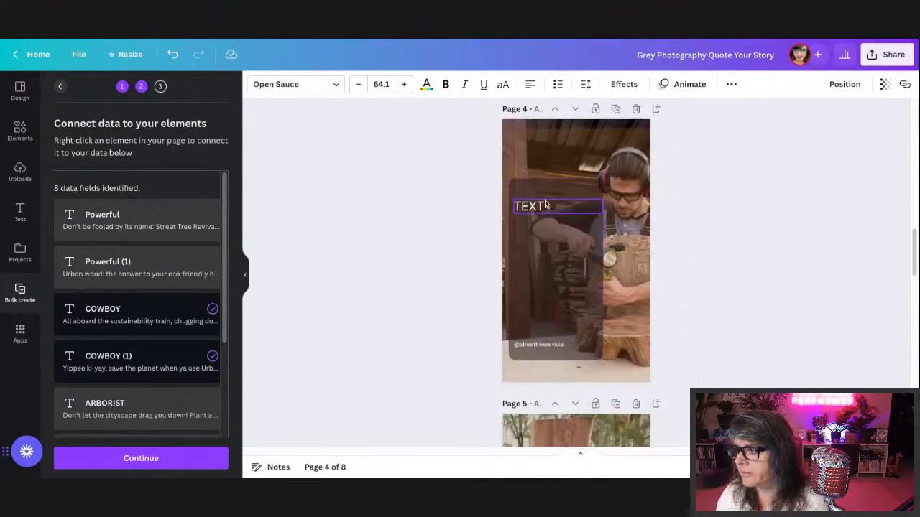
pyautogui.click(546, 205)
pyautogui.rightClick(547, 206)
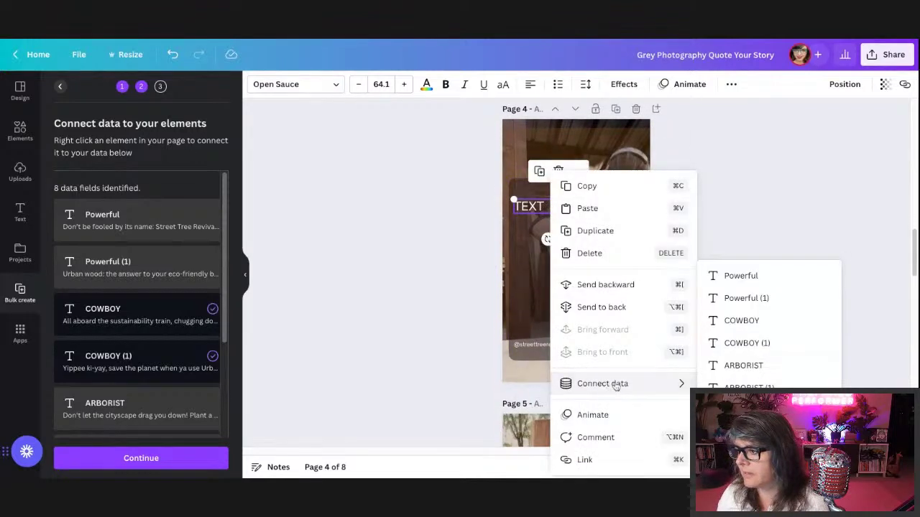
pyautogui.click(747, 432)
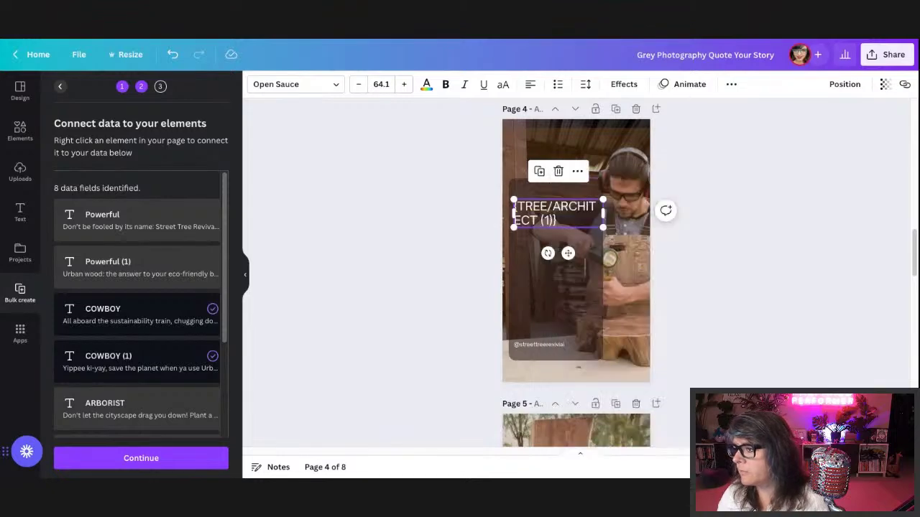
pyautogui.scroll(2, 567, 252)
pyautogui.scroll(4, 567, 252)
pyautogui.scroll(-5, 566, 250)
pyautogui.scroll(-3, 566, 249)
# Link the page 5 and page 6 quote text to the Powerful and Powerful (1) fields.
pyautogui.scroll(-1, 566, 249)
pyautogui.click(545, 160)
pyautogui.rightClick(545, 161)
pyautogui.moveTo(597, 369)
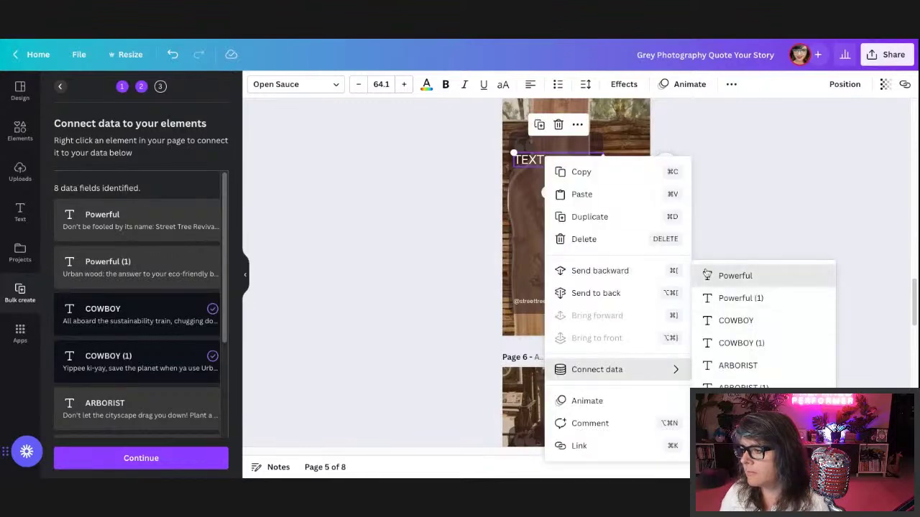
pyautogui.click(704, 272)
pyautogui.scroll(-4, 551, 269)
pyautogui.scroll(2, 757, 186)
pyautogui.click(580, 257)
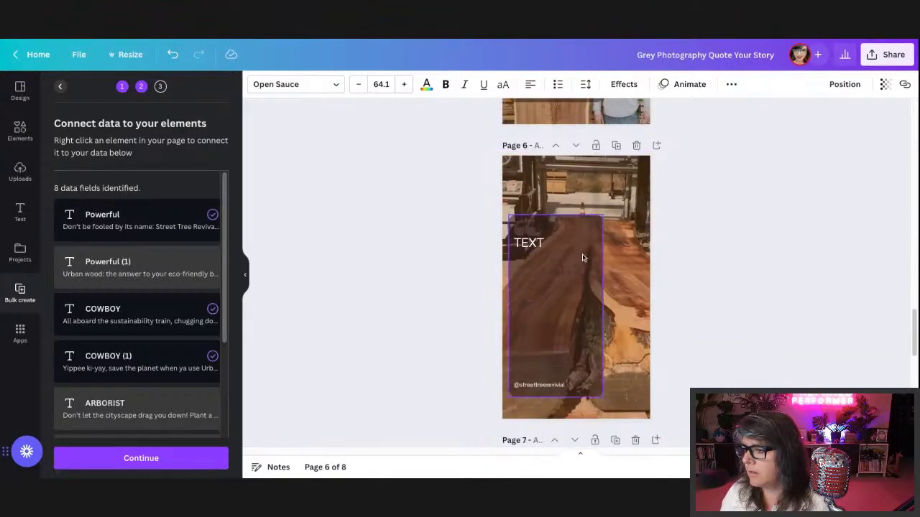
pyautogui.rightClick(581, 256)
pyautogui.moveTo(600, 384)
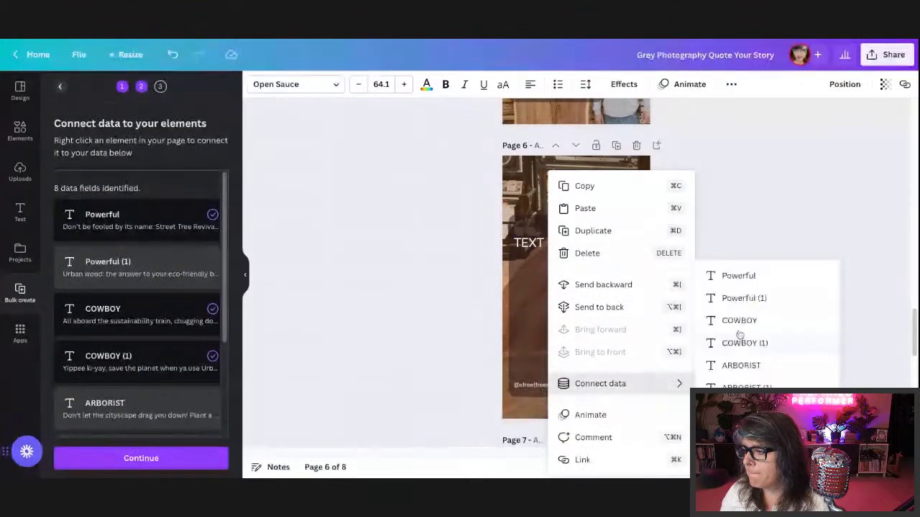
pyautogui.click(736, 298)
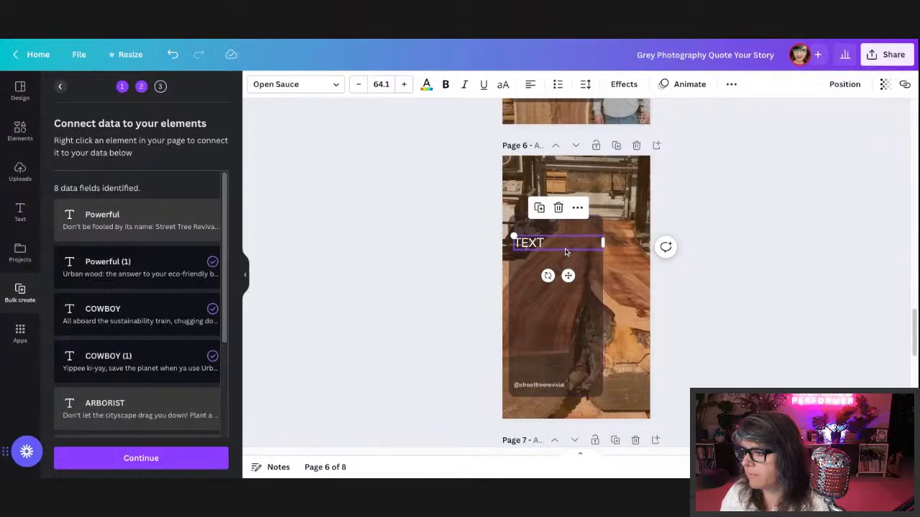
pyautogui.rightClick(565, 251)
pyautogui.moveTo(617, 383)
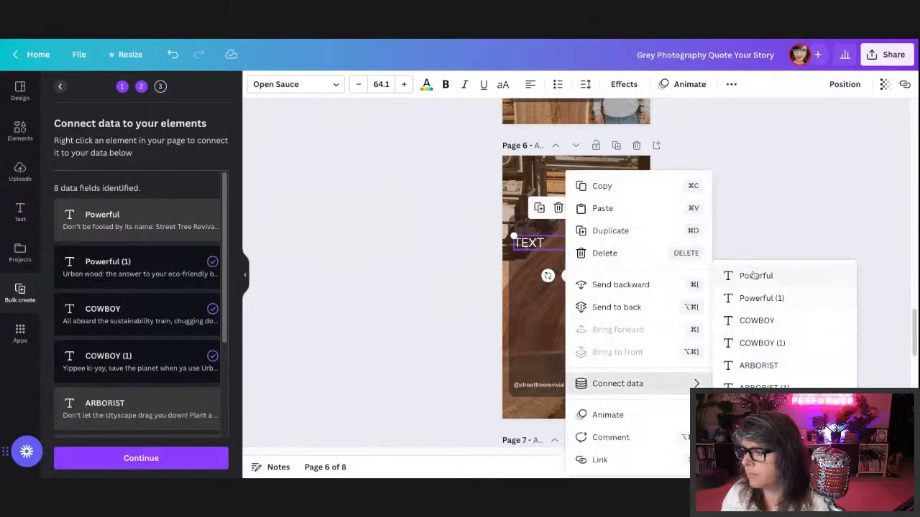
pyautogui.click(754, 276)
# Link page 7's quote text to ARBORIST and page 8's to ARBORIST (1).
pyautogui.scroll(-5, 719, 273)
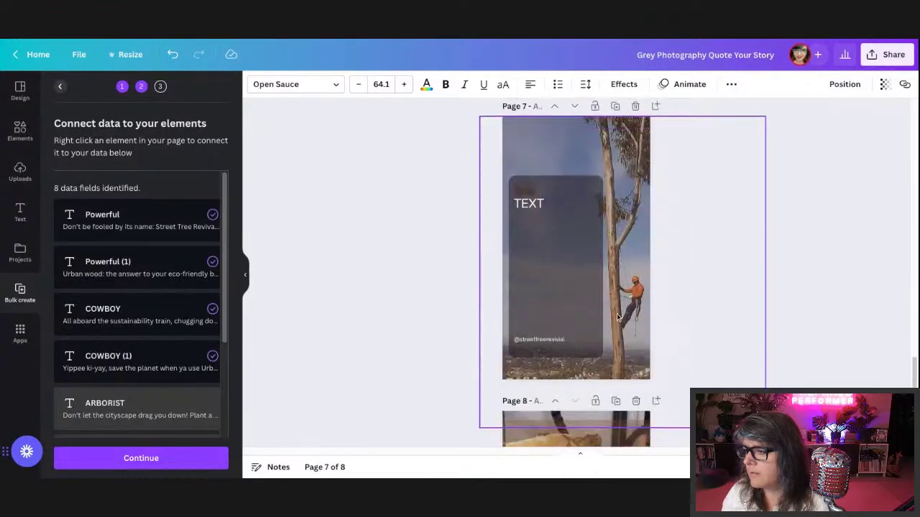
pyautogui.click(545, 208)
pyautogui.rightClick(556, 204)
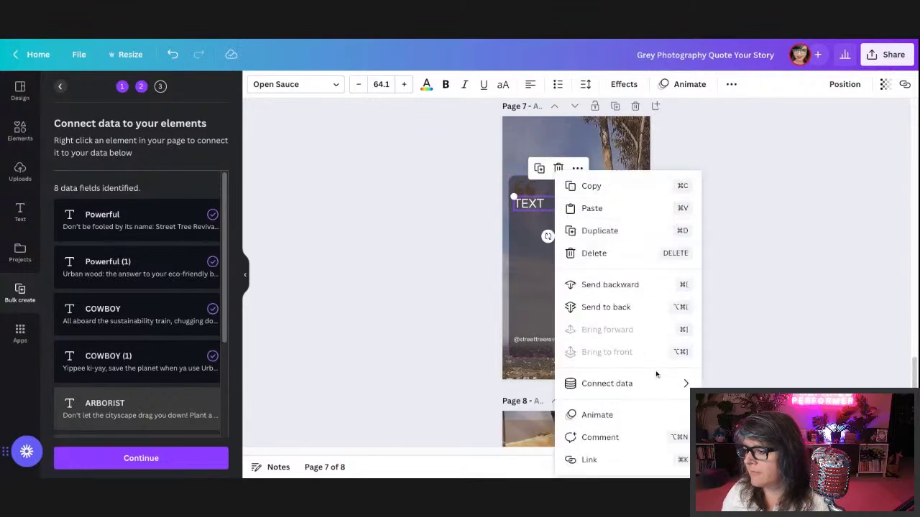
pyautogui.moveTo(607, 384)
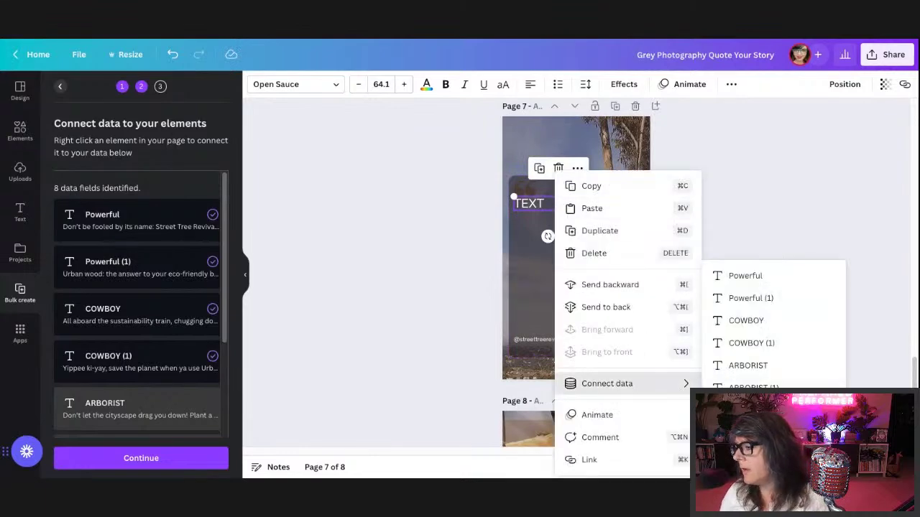
pyautogui.click(744, 366)
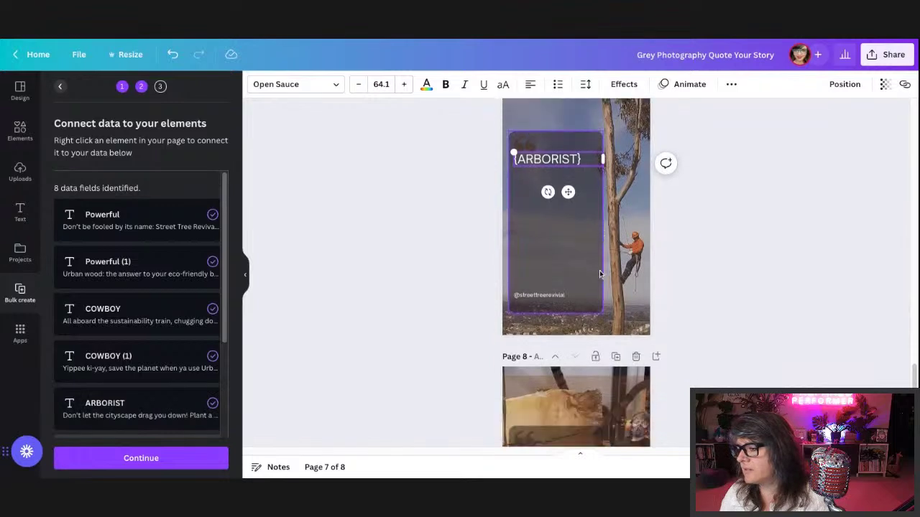
pyautogui.scroll(-4, 599, 270)
pyautogui.doubleClick(528, 215)
pyautogui.rightClick(541, 216)
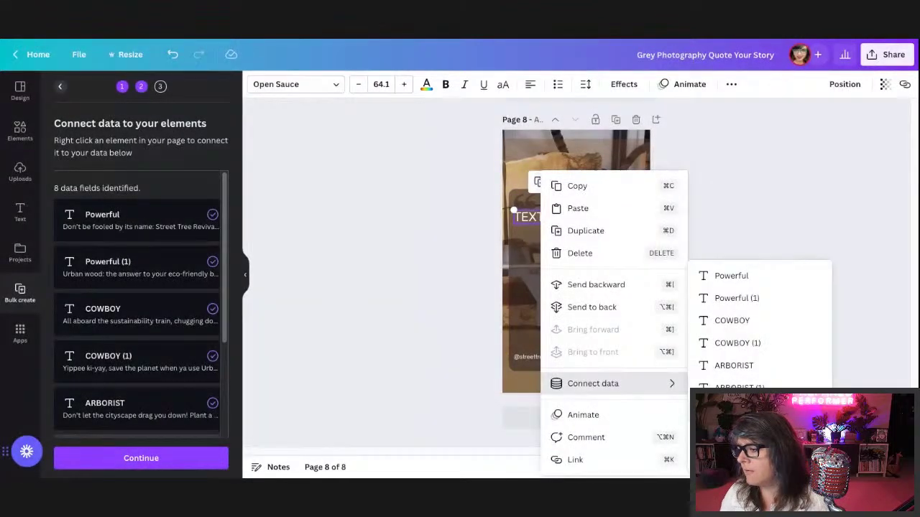
pyautogui.click(732, 386)
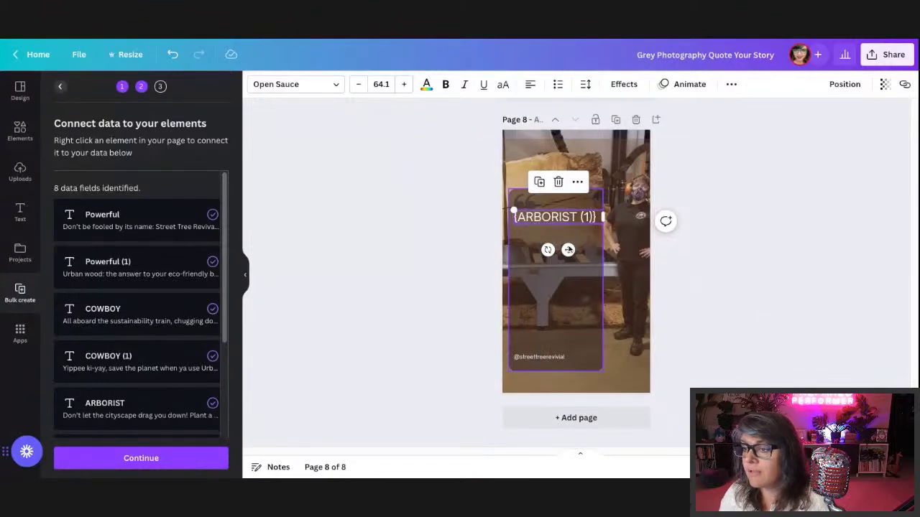
pyautogui.scroll(-2, 187, 287)
pyautogui.scroll(2, 183, 286)
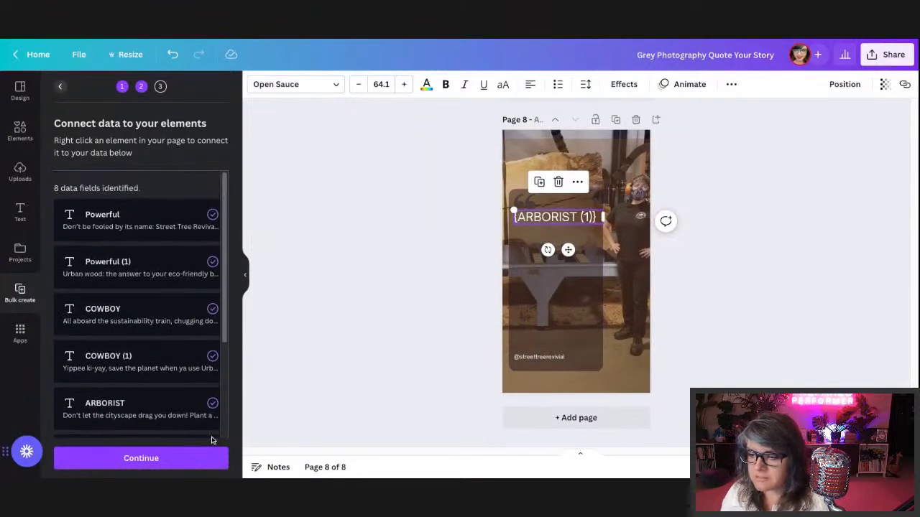
# Continue to Apply data with all rows selected to generate the filled pages.
pyautogui.click(194, 457)
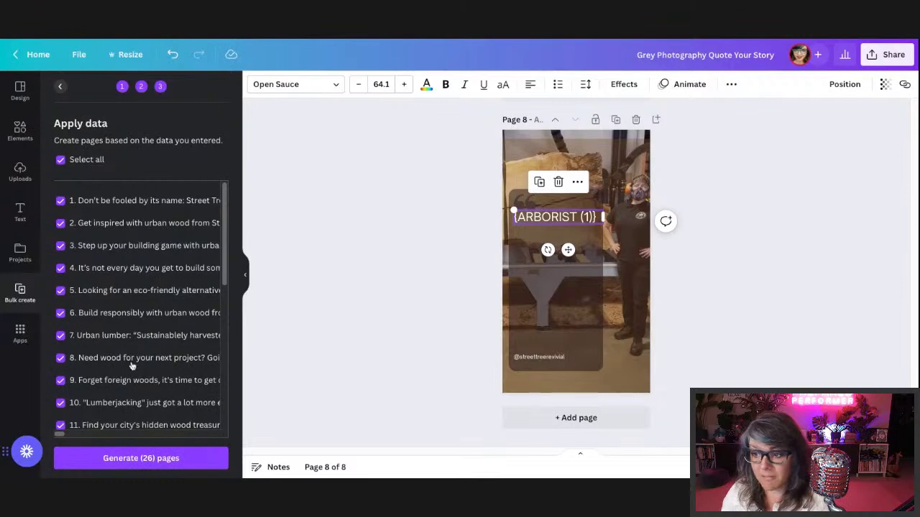
pyautogui.scroll(-5, 149, 327)
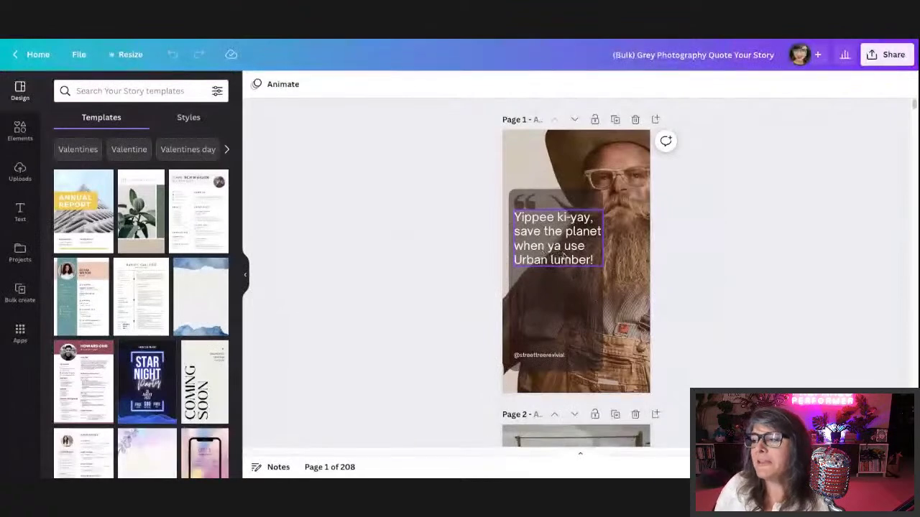
pyautogui.scroll(-4, 564, 258)
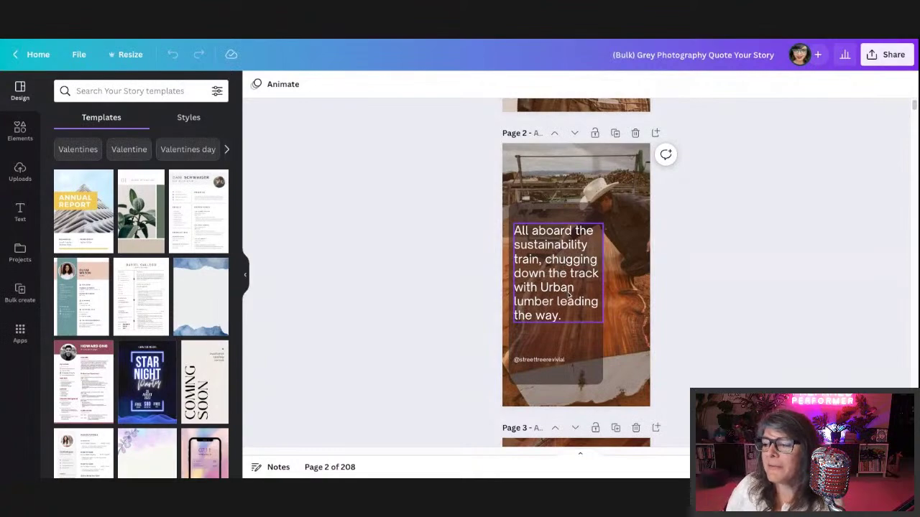
pyautogui.scroll(-3, 568, 293)
pyautogui.scroll(-5, 568, 293)
pyautogui.scroll(-15, 568, 292)
pyautogui.scroll(-15, 568, 291)
pyautogui.scroll(-6, 567, 289)
pyautogui.scroll(-6, 567, 288)
pyautogui.scroll(-15, 568, 287)
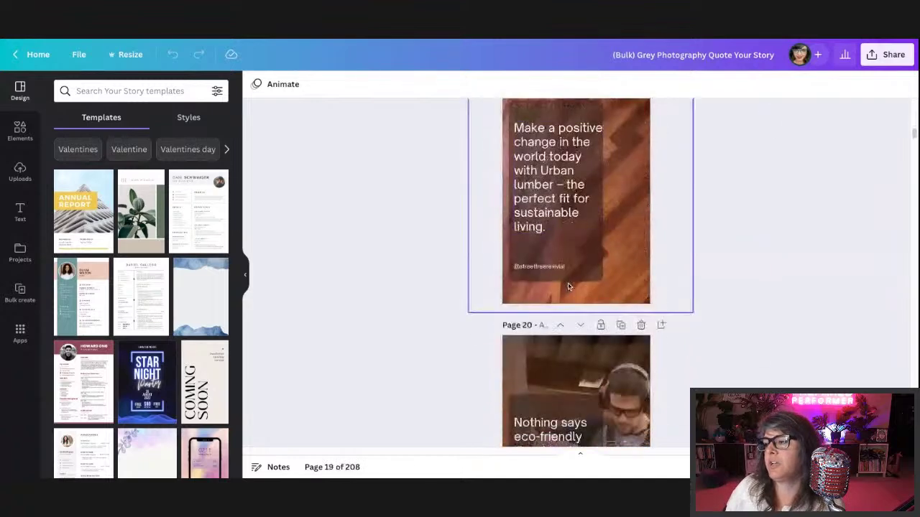
pyautogui.scroll(1, 575, 162)
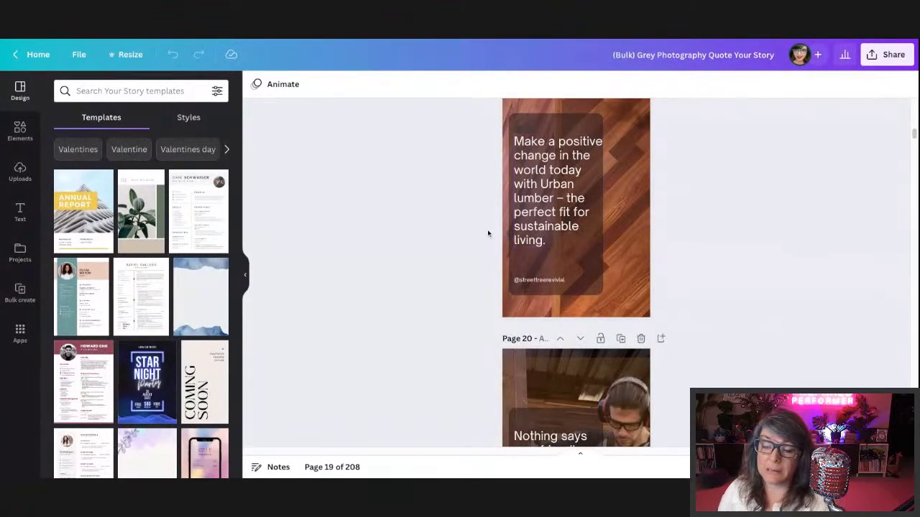
pyautogui.scroll(-5, 493, 242)
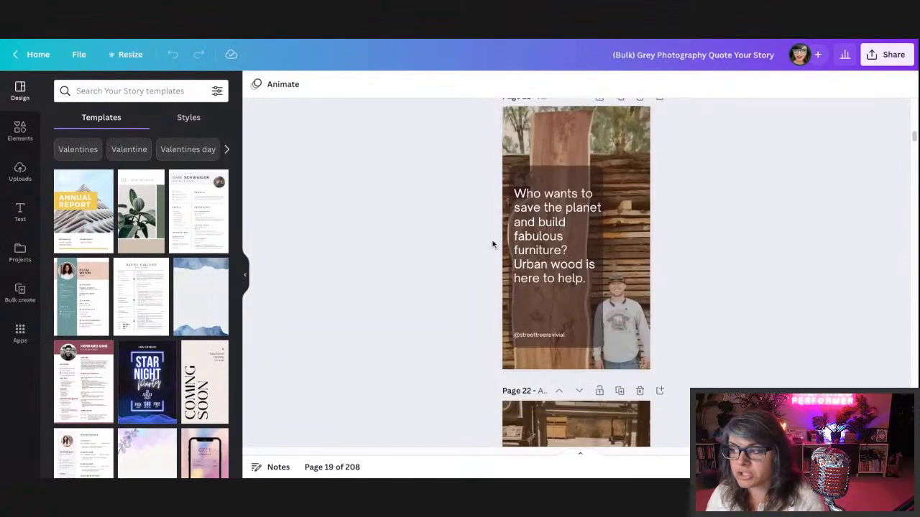
pyautogui.scroll(-5, 493, 242)
pyautogui.scroll(-8, 474, 231)
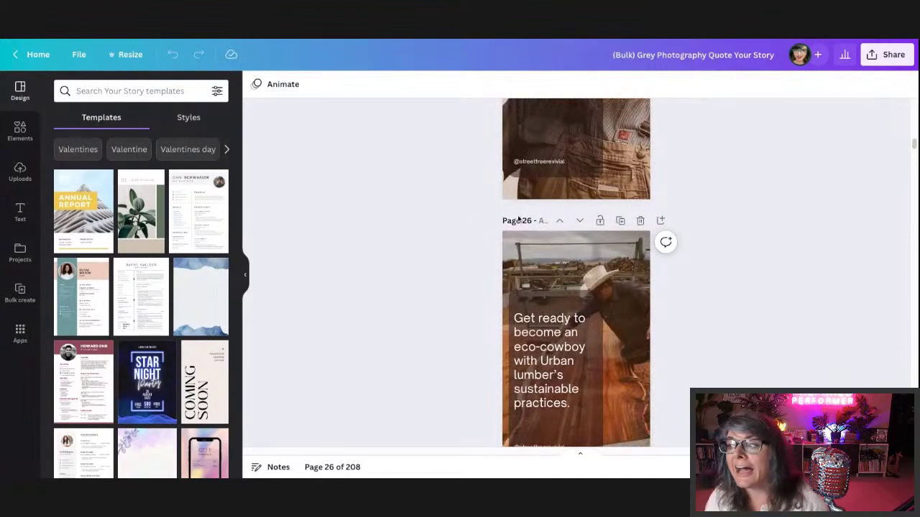
pyautogui.scroll(-10, 508, 207)
pyautogui.scroll(-5, 508, 208)
pyautogui.scroll(-7, 429, 208)
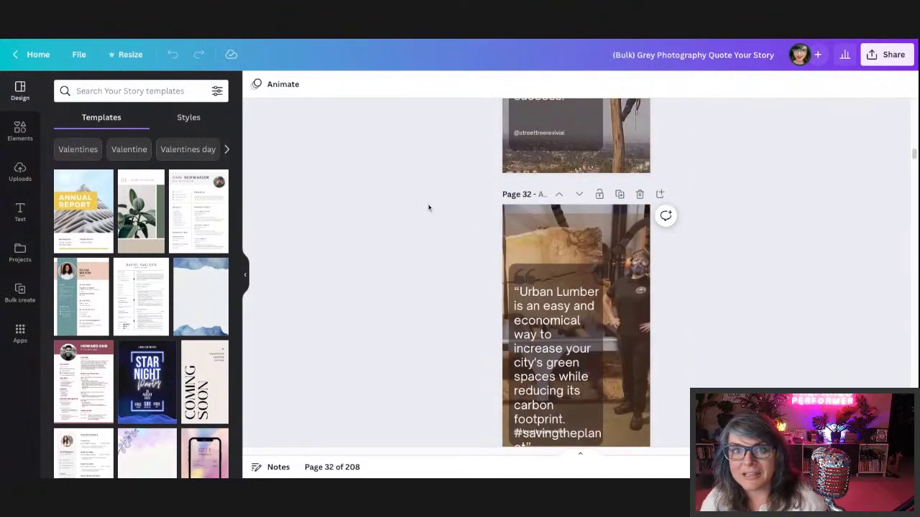